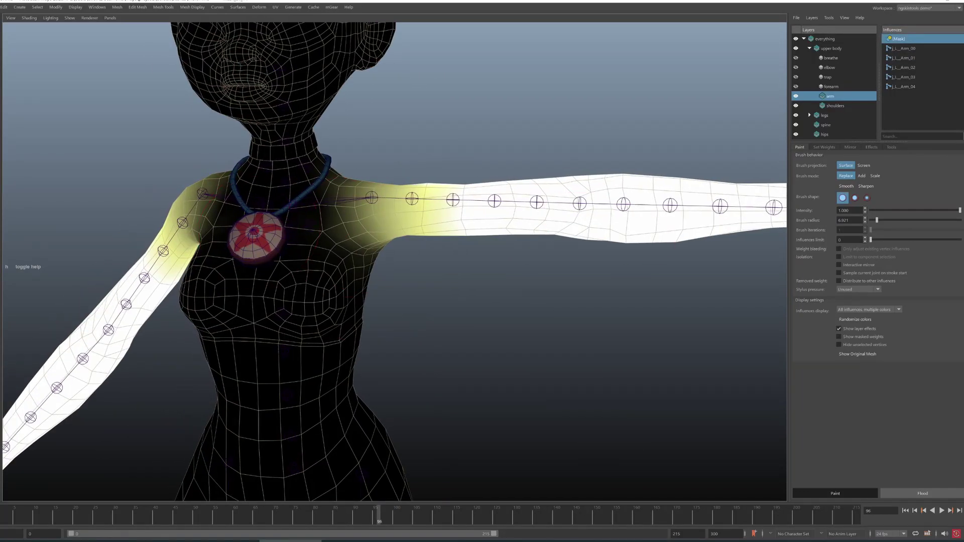
Examine how the trap layer's influence and weights deform the left shoulder through the arm-raising animation, with painting both off and on
{"action": "left_click_drag", "start_coordinate": [379, 514], "coordinate": [330, 514]}
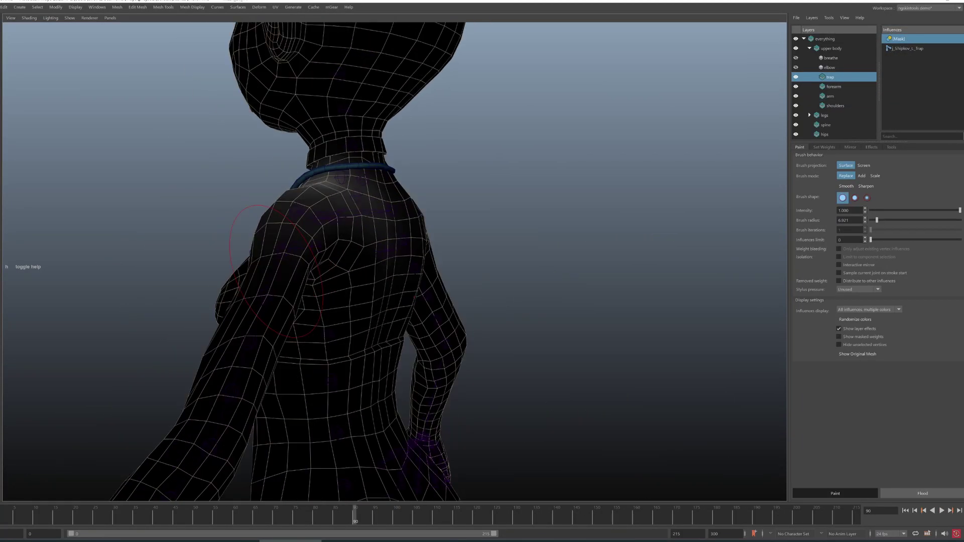
{"action": "left_click_drag", "start_coordinate": [321, 261], "coordinate": [371, 271], "text": "alt"}
{"action": "scroll", "coordinate": [371, 268], "scroll_direction": "up", "scroll_amount": 5}
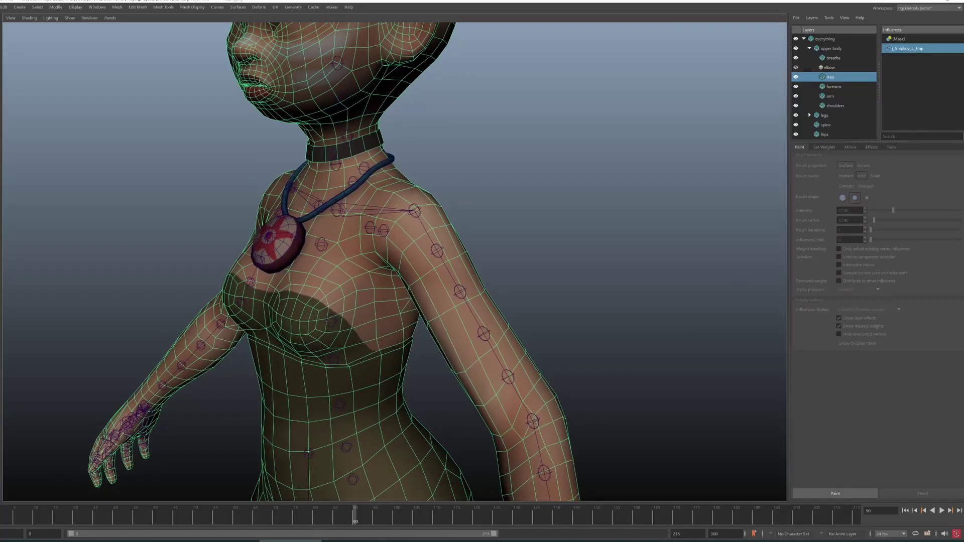
{"action": "right_click_drag", "start_coordinate": [351, 261], "coordinate": [401, 261], "text": "alt"}
{"action": "left_click_drag", "start_coordinate": [401, 261], "coordinate": [427, 258], "text": "alt"}
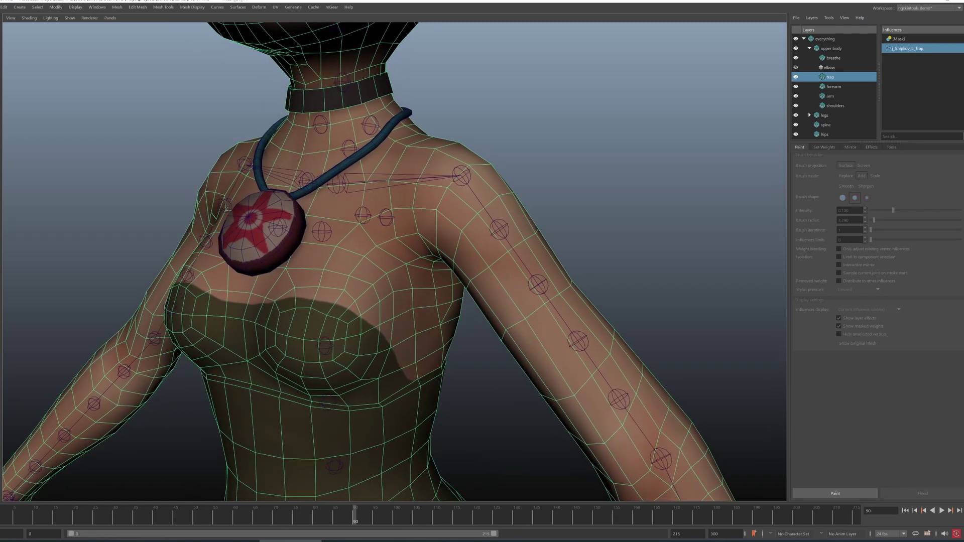
{"action": "middle_click_drag", "start_coordinate": [426, 226], "coordinate": [403, 314], "text": "alt"}
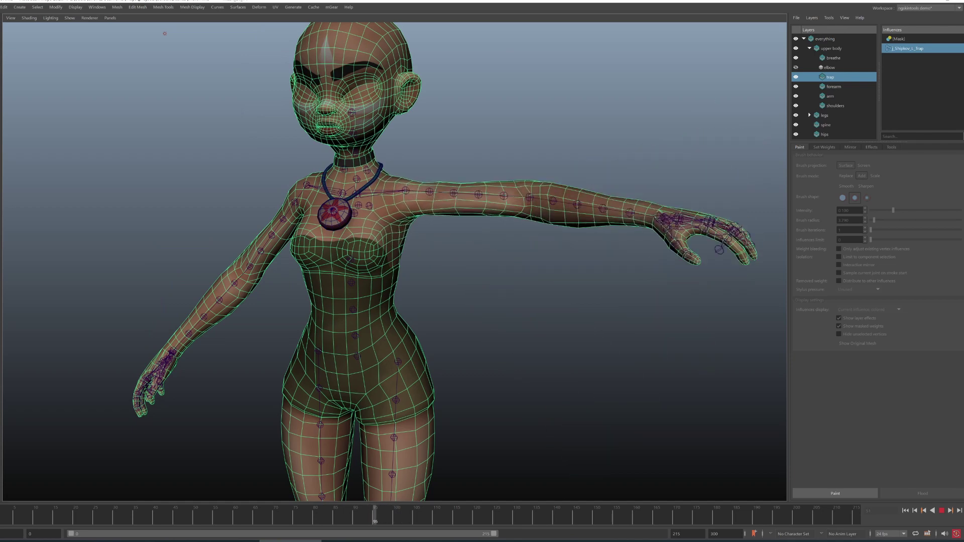
{"action": "key", "text": "Escape"}
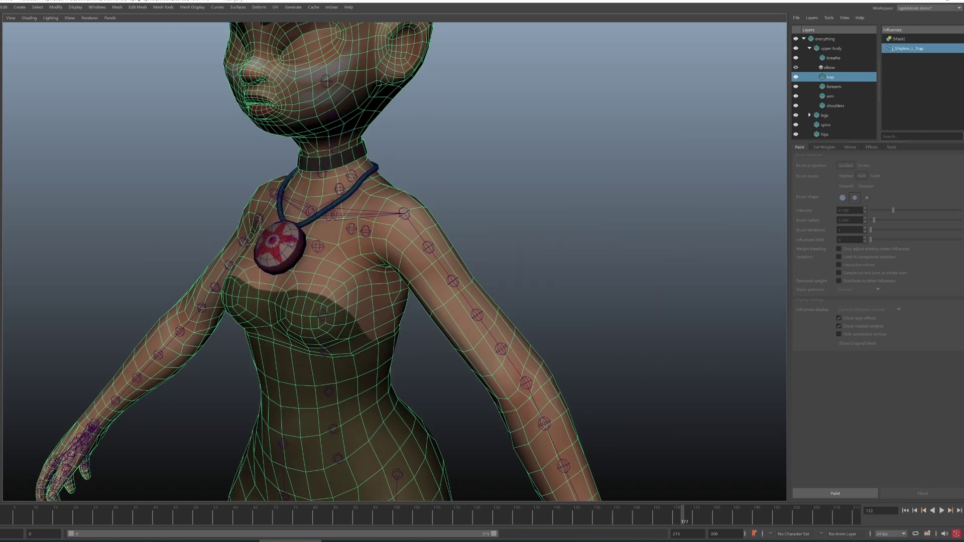
{"action": "key", "text": "alt+v"}
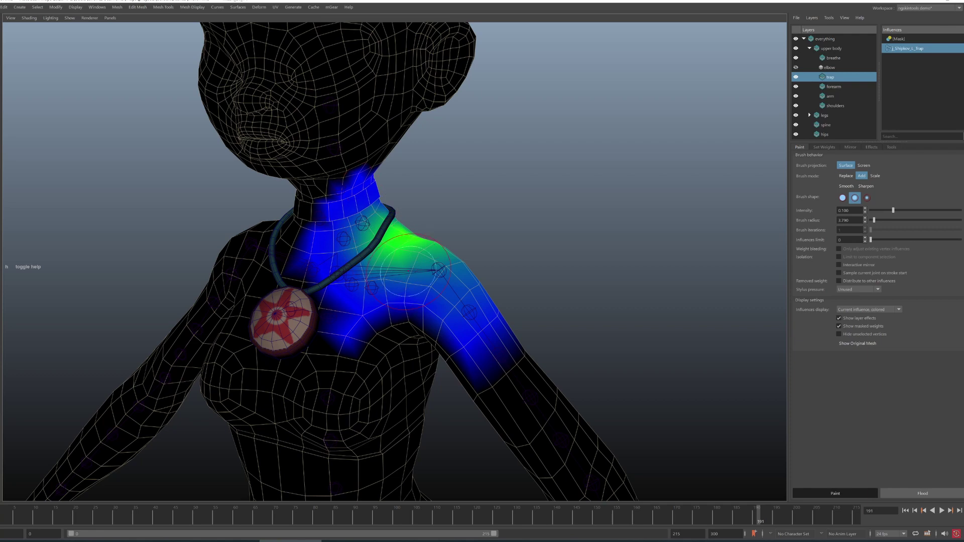
{"action": "key", "text": "alt+v"}
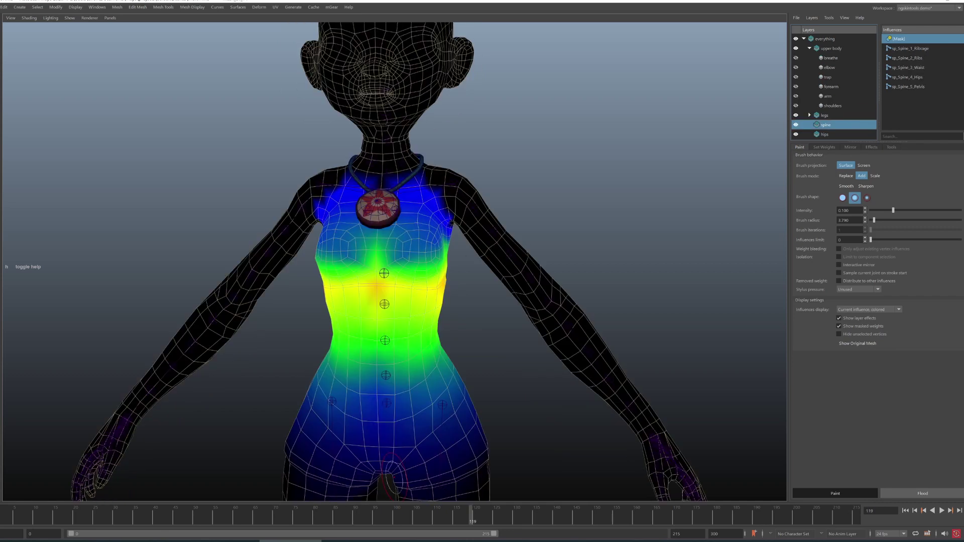
Step through the spine layer's influences from sp_Spine_1_Ribcage to sp_Spine_5_Pelvis and back in the side-bend pose at frame 130
{"action": "key", "text": "alt+v"}
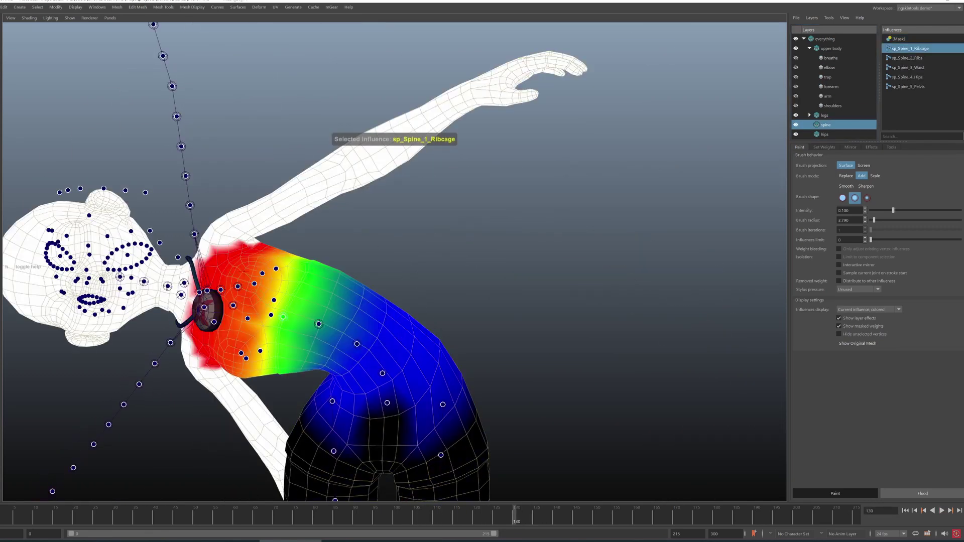
{"action": "key", "text": "Down"}
{"action": "key", "text": "Down"}
{"action": "key", "text": "Down"}
{"action": "key", "text": "Down"}
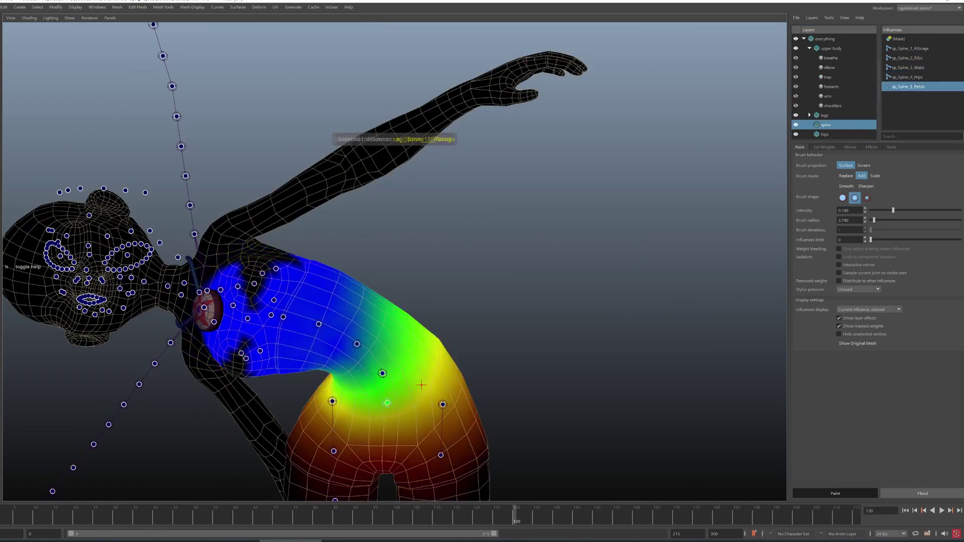
{"action": "key", "text": "Up"}
{"action": "key", "text": "Up"}
{"action": "key", "text": "Up"}
{"action": "key", "text": "Up"}
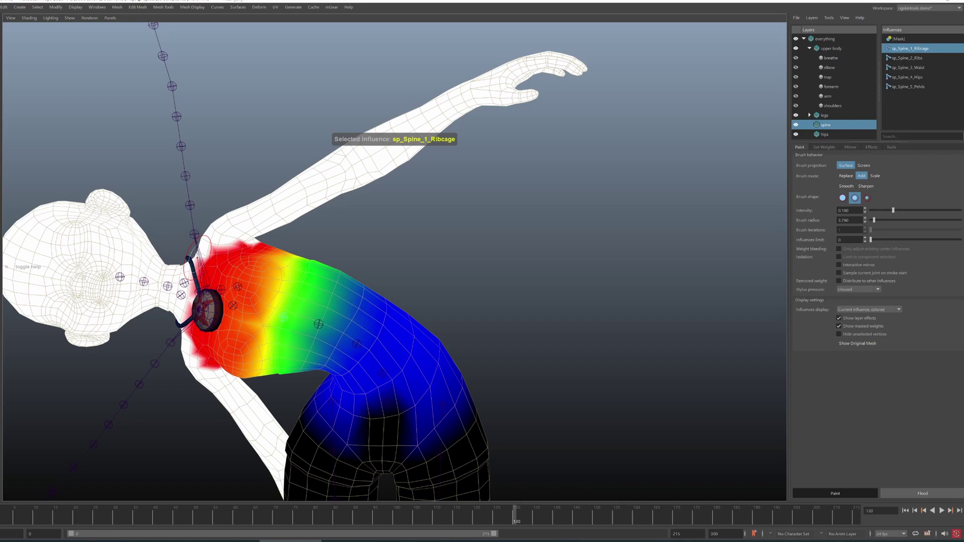
Play the torso animation and examine the sp_Spine_1_Ribcage weights from several sides
{"action": "key", "text": "alt+v"}
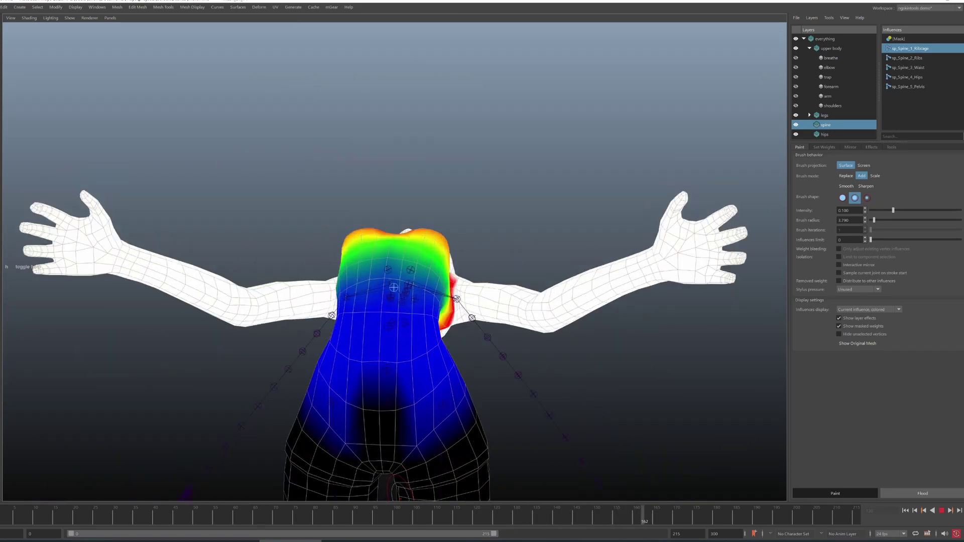
{"action": "key", "text": "alt+v"}
{"action": "left_click_drag", "start_coordinate": [426, 396], "coordinate": [331, 374], "text": "alt"}
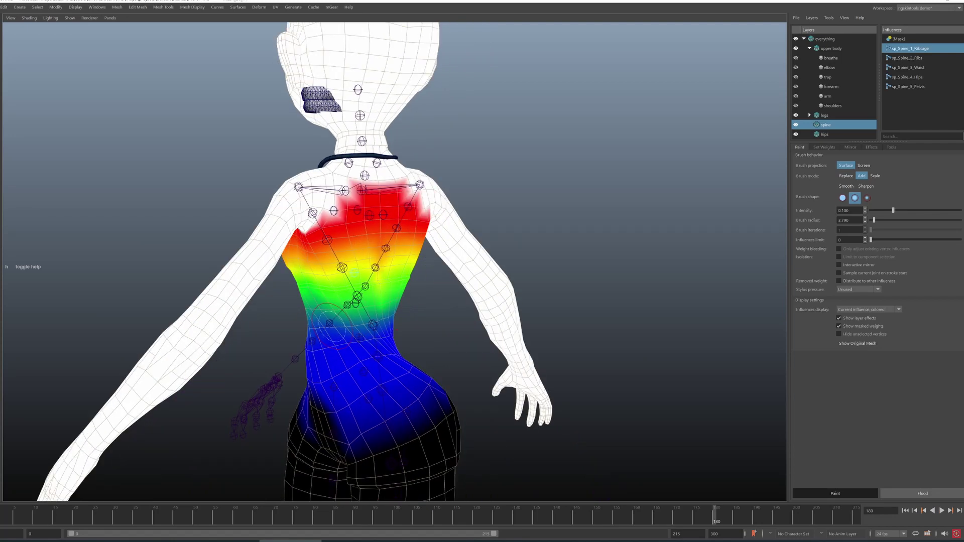
{"action": "left_click_drag", "start_coordinate": [334, 290], "coordinate": [351, 290], "text": "alt"}
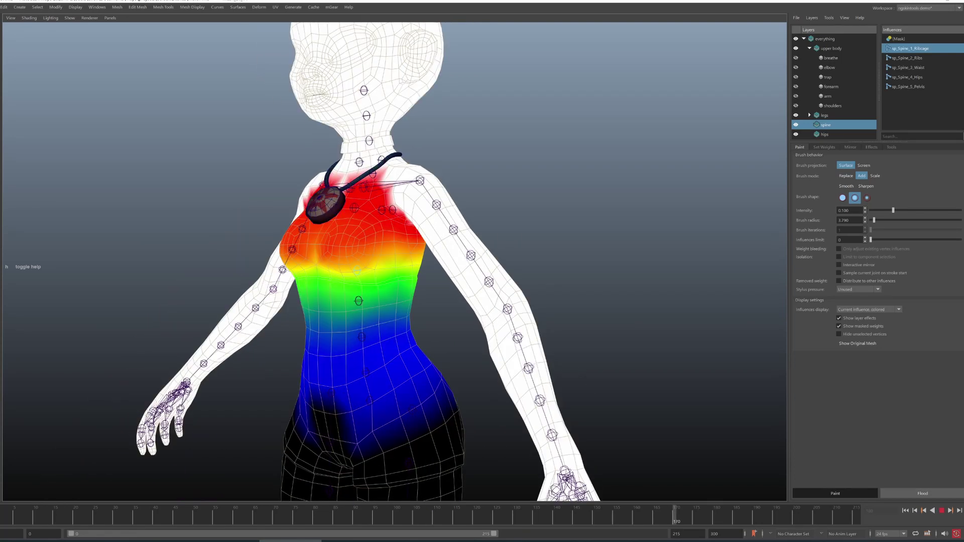
{"action": "key", "text": "alt+v"}
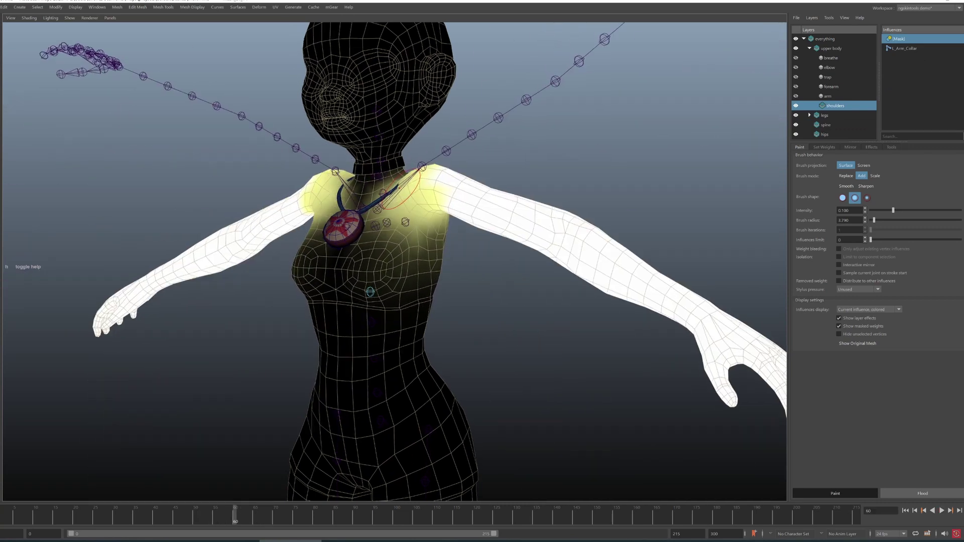
On the shoulders layer, try painting a hard-edged mask that covers only the arms, using Replace mode at intensity 1.000
{"action": "left_click_drag", "start_coordinate": [411, 150], "coordinate": [409, 189], "text": "alt"}
{"action": "right_click_drag", "start_coordinate": [409, 188], "coordinate": [466, 178], "text": "alt"}
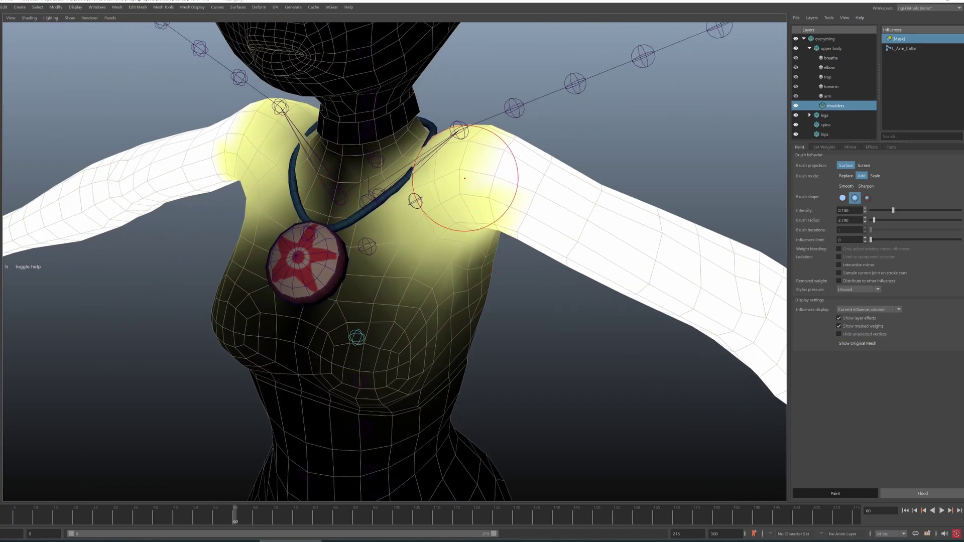
{"action": "right_click_drag", "start_coordinate": [365, 187], "coordinate": [377, 184], "text": "alt"}
{"action": "left_click_drag", "start_coordinate": [366, 188], "coordinate": [370, 177], "text": "alt"}
{"action": "left_click_drag", "start_coordinate": [464, 255], "coordinate": [463, 221], "text": "alt"}
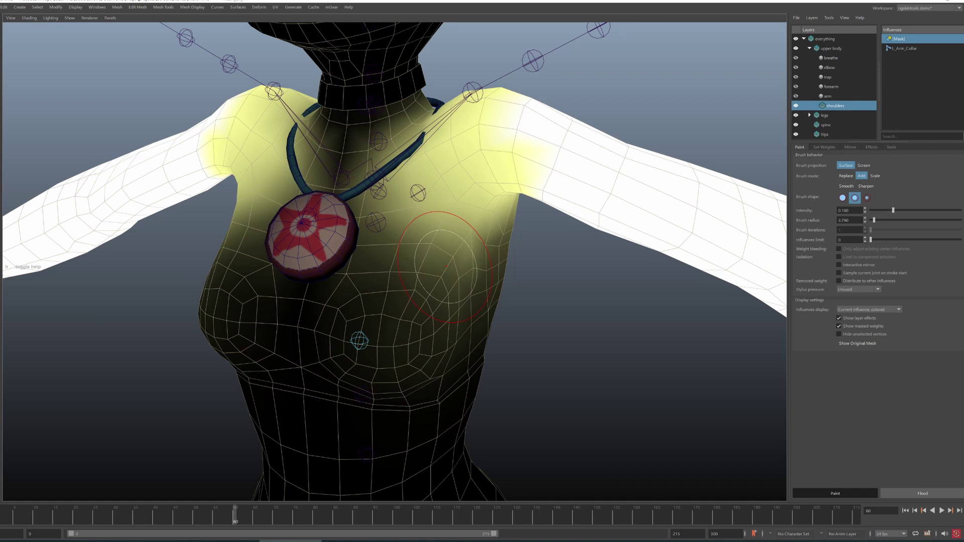
{"action": "left_click_drag", "start_coordinate": [428, 259], "coordinate": [457, 258]}
{"action": "left_click", "coordinate": [845, 176]}
{"action": "mouse_move", "coordinate": [393, 262]}
{"action": "left_mouse_down"}
{"action": "mouse_move", "coordinate": [408, 334]}
{"action": "mouse_move", "coordinate": [357, 196]}
{"action": "mouse_move", "coordinate": [364, 181]}
{"action": "mouse_move", "coordinate": [482, 145]}
{"action": "mouse_move", "coordinate": [432, 146]}
{"action": "left_mouse_up"}
{"action": "scroll", "coordinate": [359, 341], "scroll_direction": "down", "scroll_amount": 5}
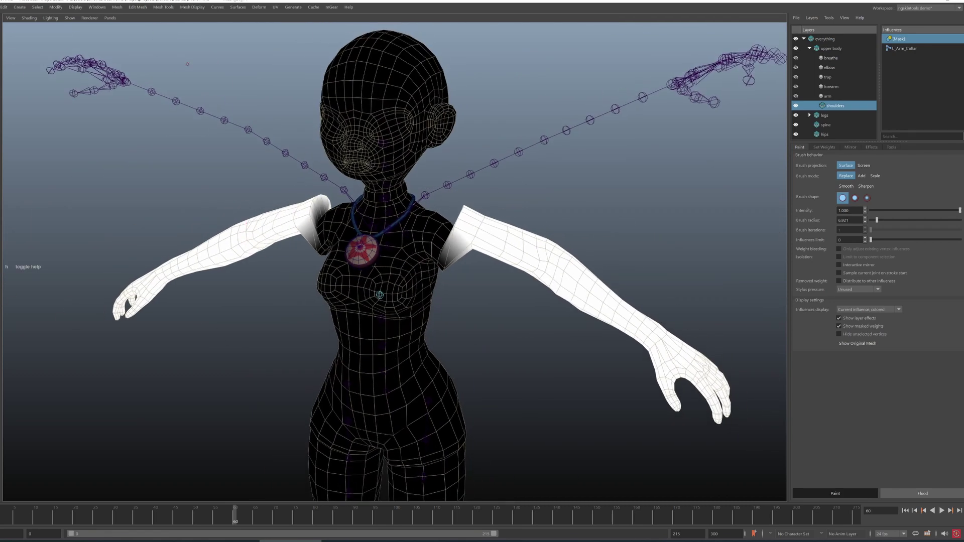
{"action": "middle_click_drag", "start_coordinate": [380, 294], "coordinate": [387, 267], "text": "alt"}
Play to the side-bend pose at frame 135 and try painting the shoulders mask across the upper torso
{"action": "key", "text": "alt+v"}
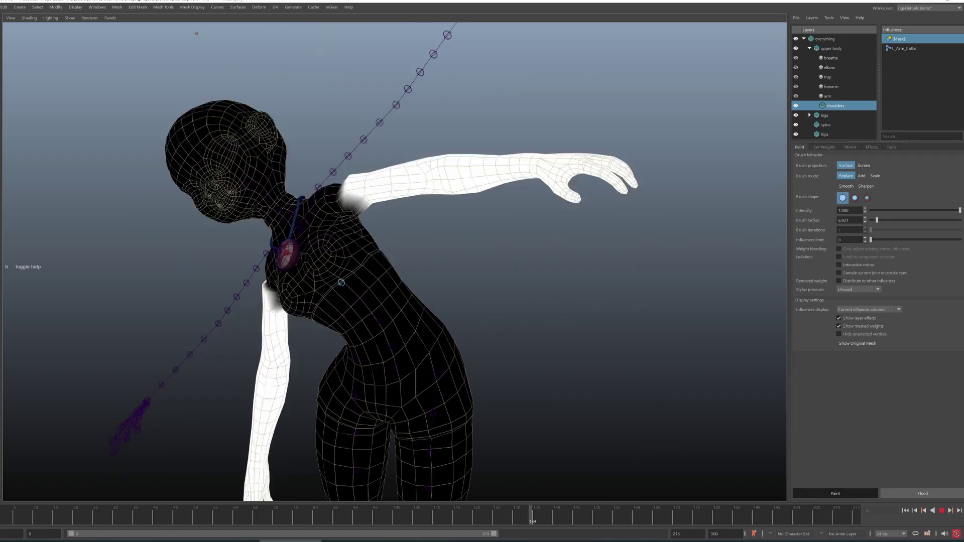
{"action": "key", "text": "alt+v"}
{"action": "mouse_move", "coordinate": [362, 259]}
{"action": "left_mouse_down"}
{"action": "mouse_move", "coordinate": [321, 251]}
{"action": "mouse_move", "coordinate": [392, 201]}
{"action": "mouse_move", "coordinate": [352, 236]}
{"action": "mouse_move", "coordinate": [376, 287]}
{"action": "left_mouse_up"}
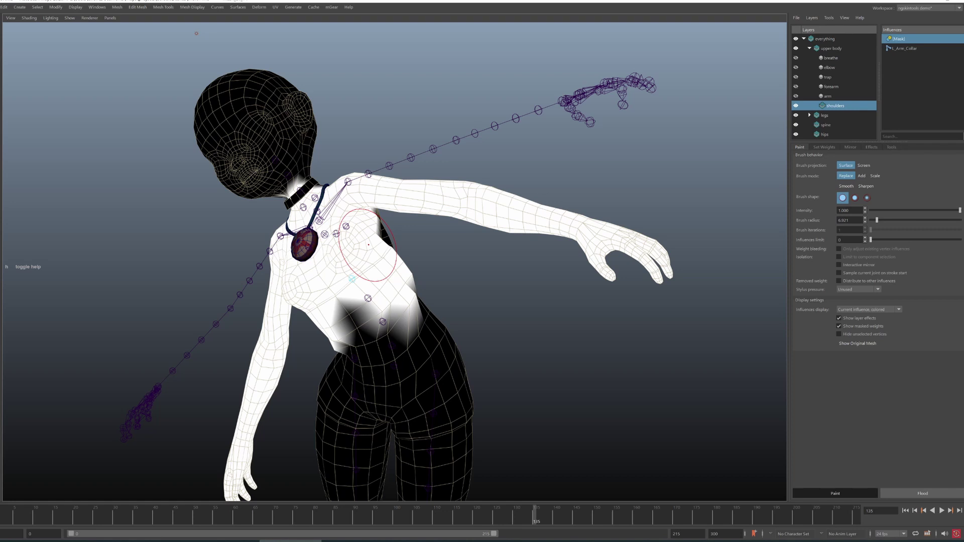
Undo the experimental strokes on the shoulders layer's mask
{"action": "key", "text": "ctrl+z"}
{"action": "key", "text": "ctrl+z"}
{"action": "key", "text": "ctrl+z"}
{"action": "key", "text": "ctrl+z"}
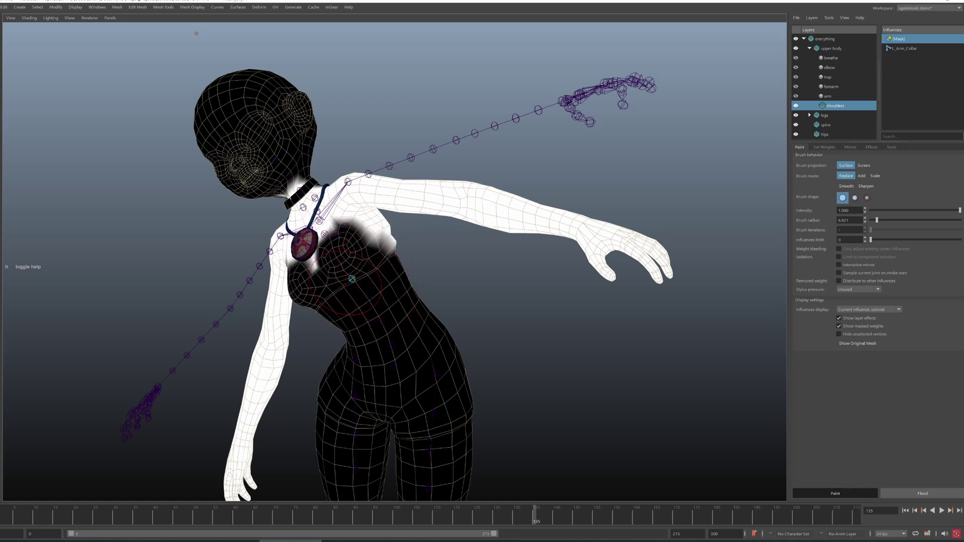
{"action": "mouse_move", "coordinate": [387, 287]}
{"action": "left_mouse_down", "text": "alt"}
{"action": "mouse_move", "coordinate": [409, 305]}
{"action": "mouse_move", "coordinate": [400, 356]}
{"action": "left_mouse_up", "text": "alt"}
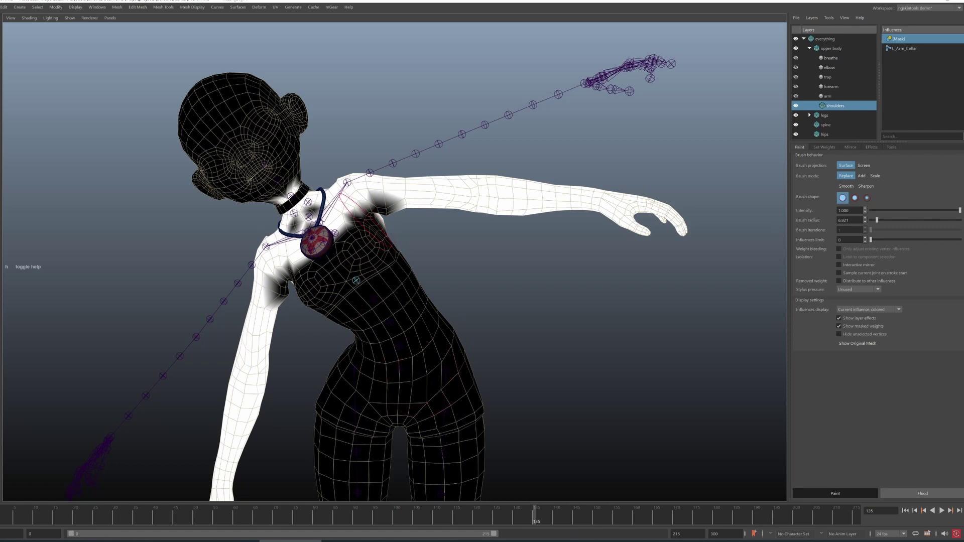
{"action": "left_click_drag", "start_coordinate": [468, 382], "coordinate": [446, 28], "text": "alt"}
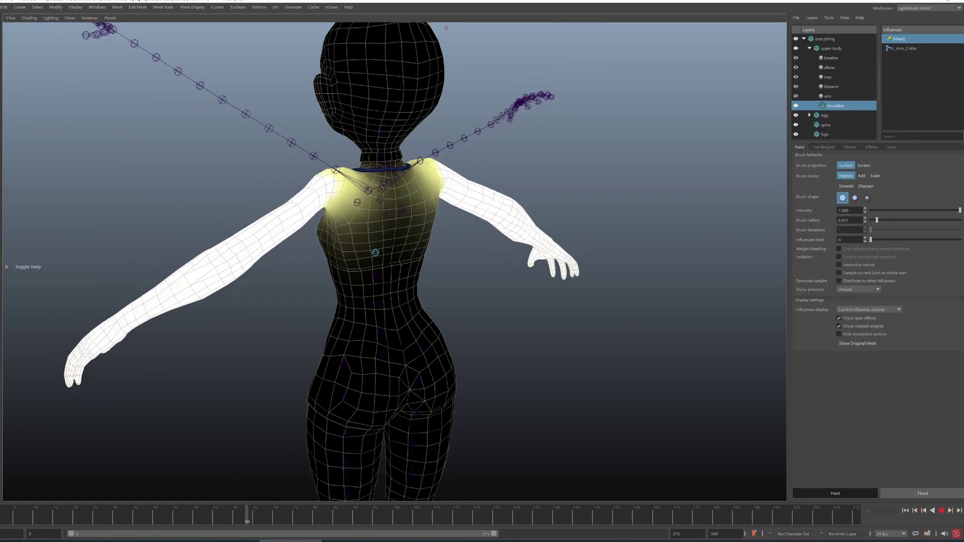
Select the arm layer and examine its j_L__Arm_00 weights with the arms lowered at frame 87
{"action": "key", "text": "Escape"}
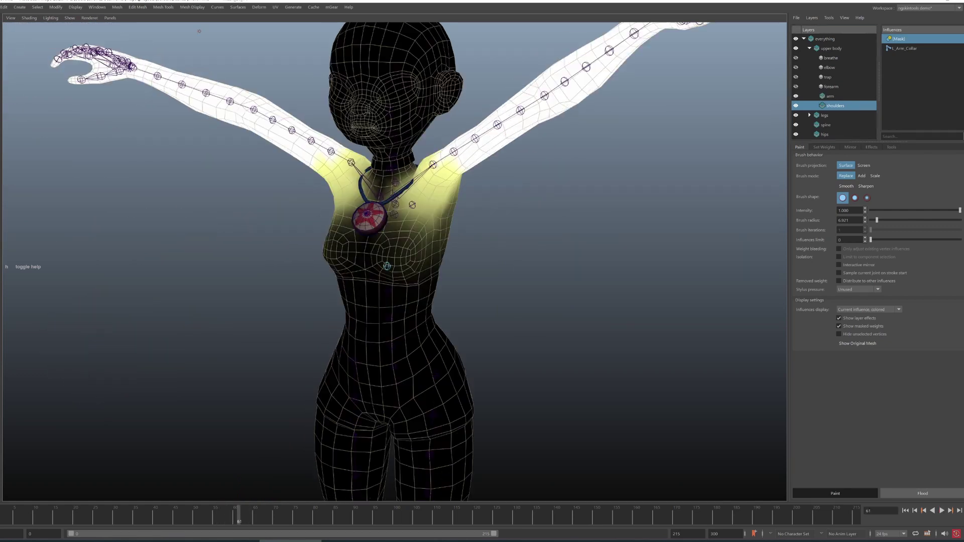
{"action": "left_click", "coordinate": [829, 96]}
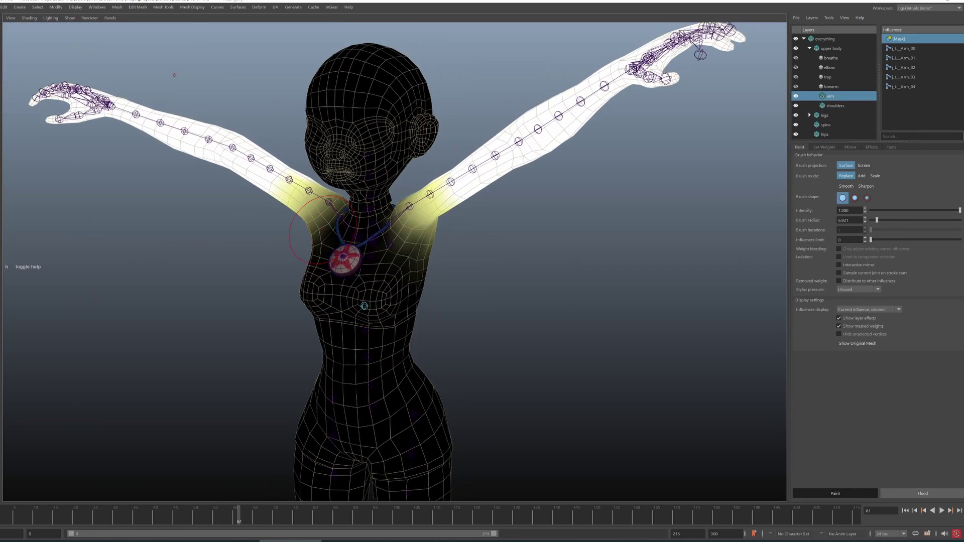
{"action": "key", "text": "alt+v"}
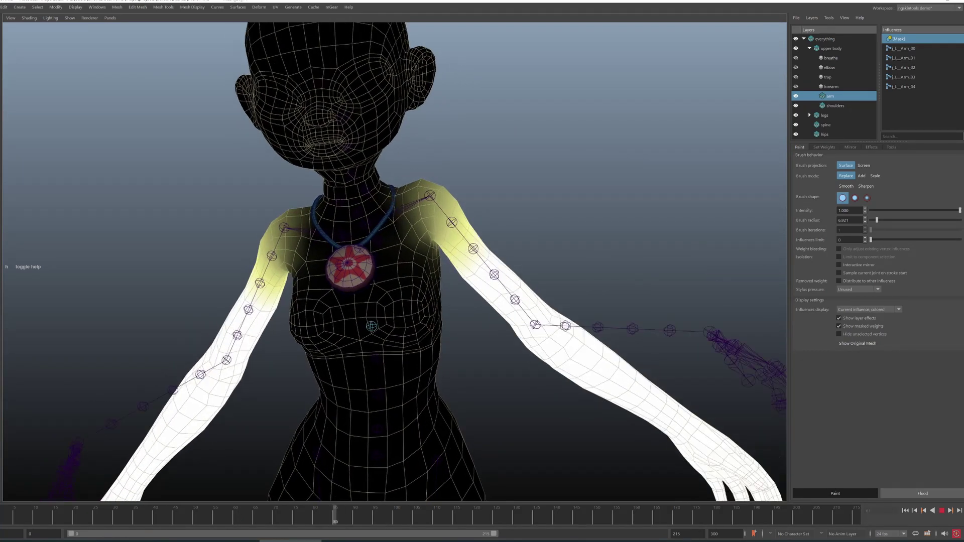
{"action": "key", "text": "alt+v"}
{"action": "key", "text": "d"}
{"action": "left_click_drag", "start_coordinate": [432, 251], "coordinate": [412, 236], "text": "alt"}
{"action": "middle_click_drag", "start_coordinate": [540, 279], "coordinate": [533, 275], "text": "alt"}
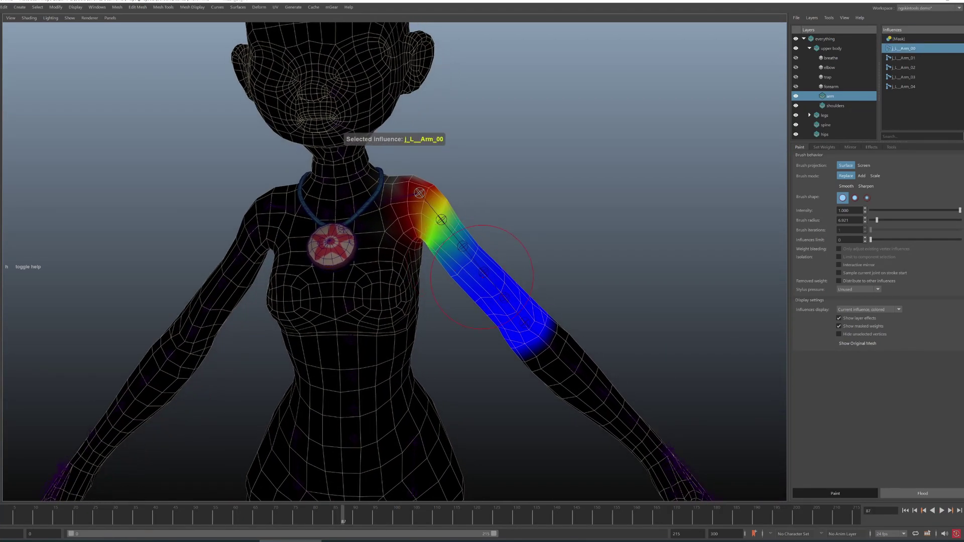
{"action": "left_click_drag", "start_coordinate": [505, 277], "coordinate": [479, 278], "text": "alt"}
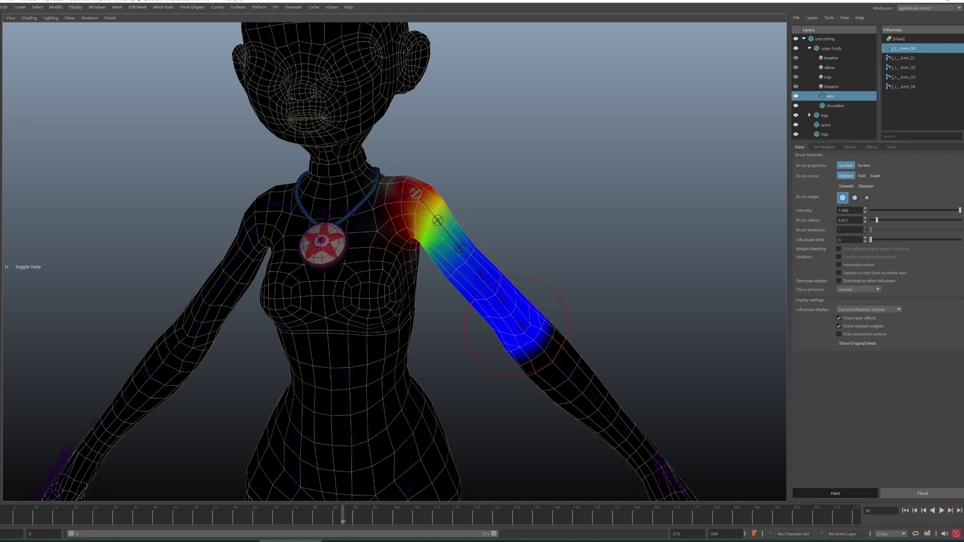
{"action": "left_click_drag", "start_coordinate": [517, 326], "coordinate": [525, 331], "text": "alt"}
Step through the remaining left arm influences from j_L__Arm_01 to j_L__Arm_04 in the arm layer
{"action": "key", "text": "d"}
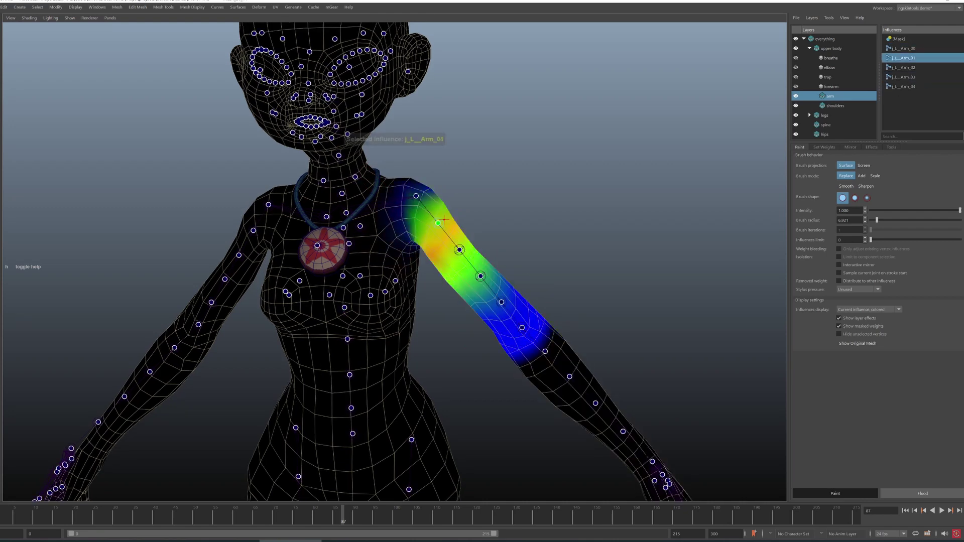
{"action": "key", "text": "s"}
{"action": "key", "text": "s"}
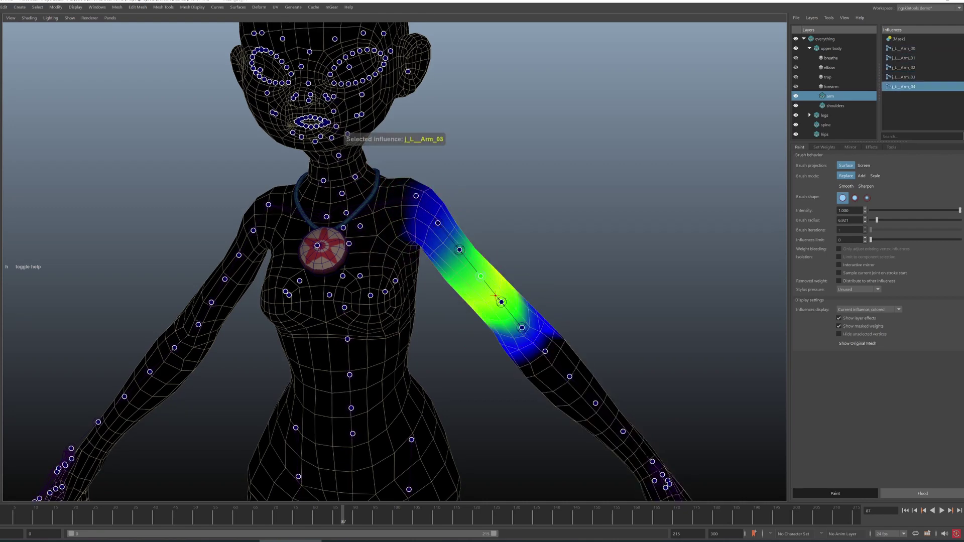
{"action": "key", "text": "s"}
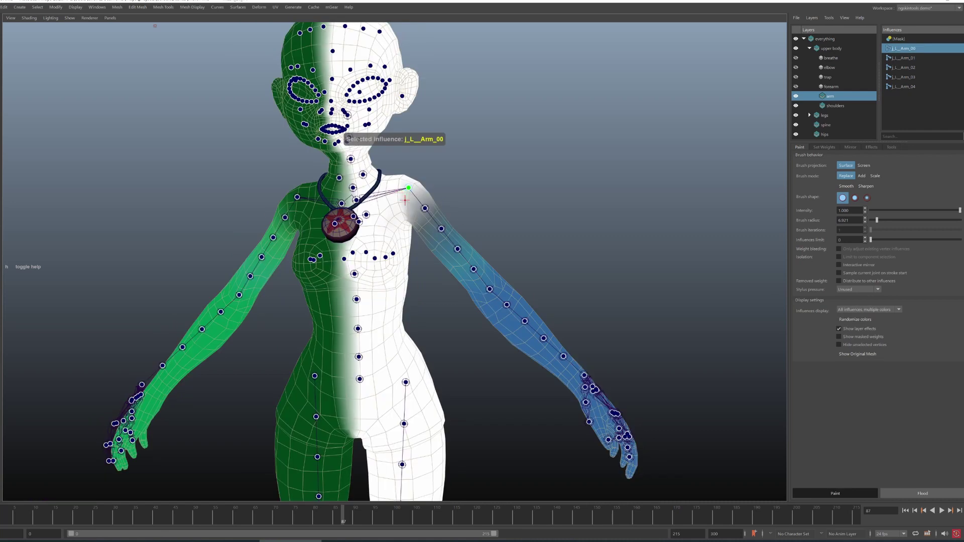
Compare the arm layer's influences in the multiple-colors display, ending on the layer's mask
{"action": "key", "text": "s"}
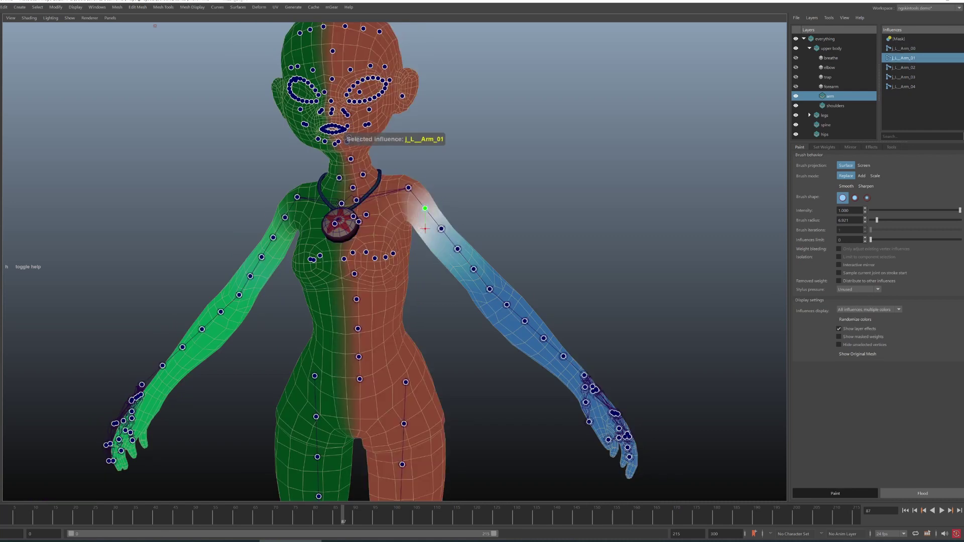
{"action": "key", "text": "s"}
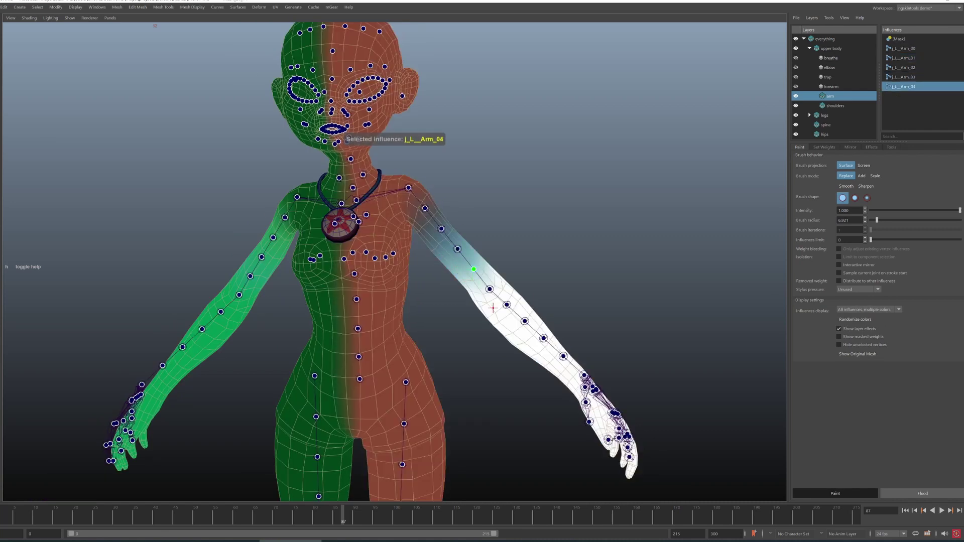
{"action": "key", "text": "s"}
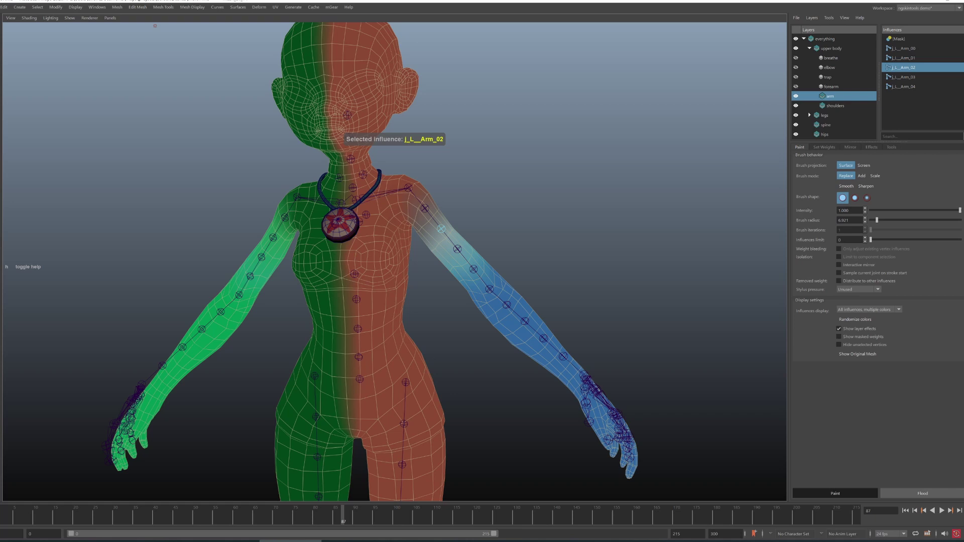
{"action": "left_click", "coordinate": [899, 38]}
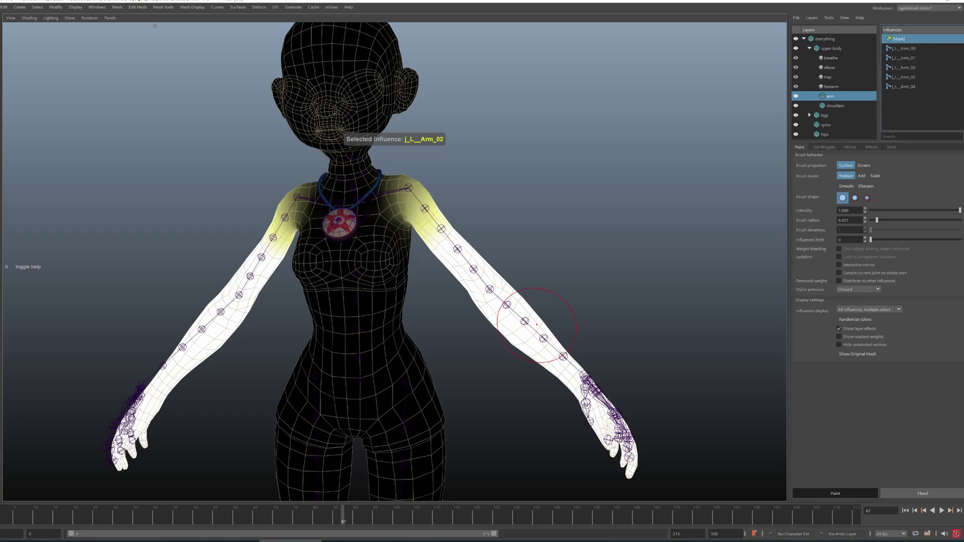
{"action": "left_click_drag", "start_coordinate": [503, 309], "coordinate": [492, 300], "text": "alt"}
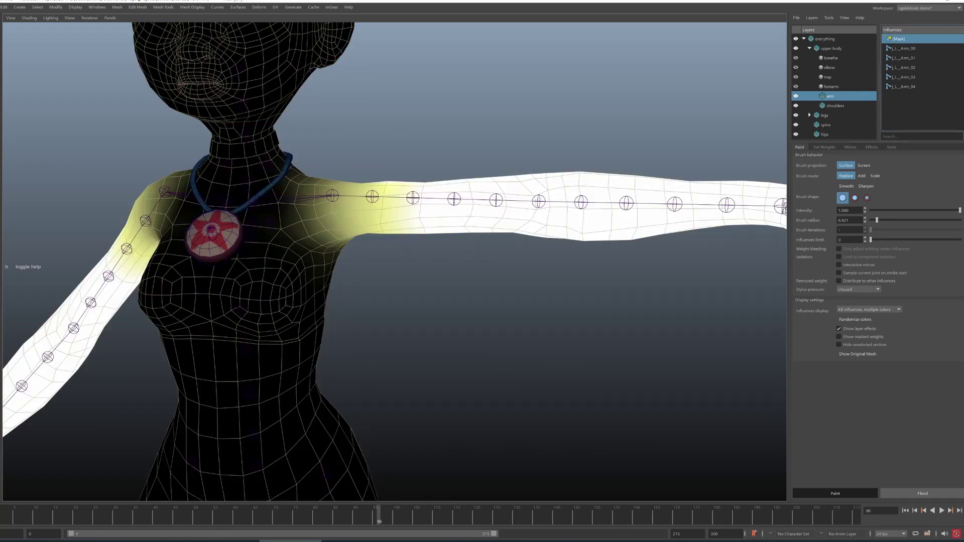
Examine the arm layer's mask falloff around the shoulders from several angles with the arms raised and lowered at frame 84
{"action": "middle_click_drag", "start_coordinate": [570, 214], "coordinate": [610, 217], "text": "alt"}
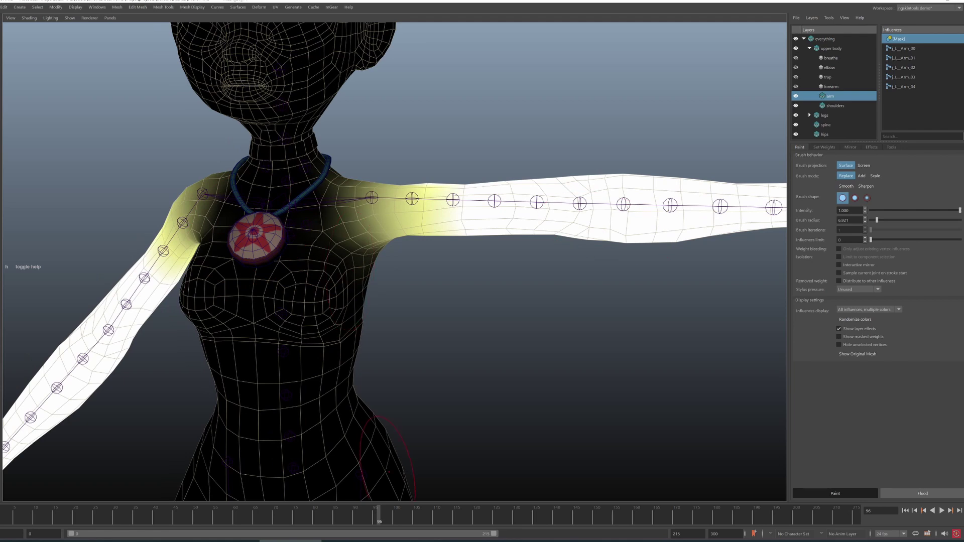
{"action": "left_click_drag", "start_coordinate": [379, 515], "coordinate": [332, 515]}
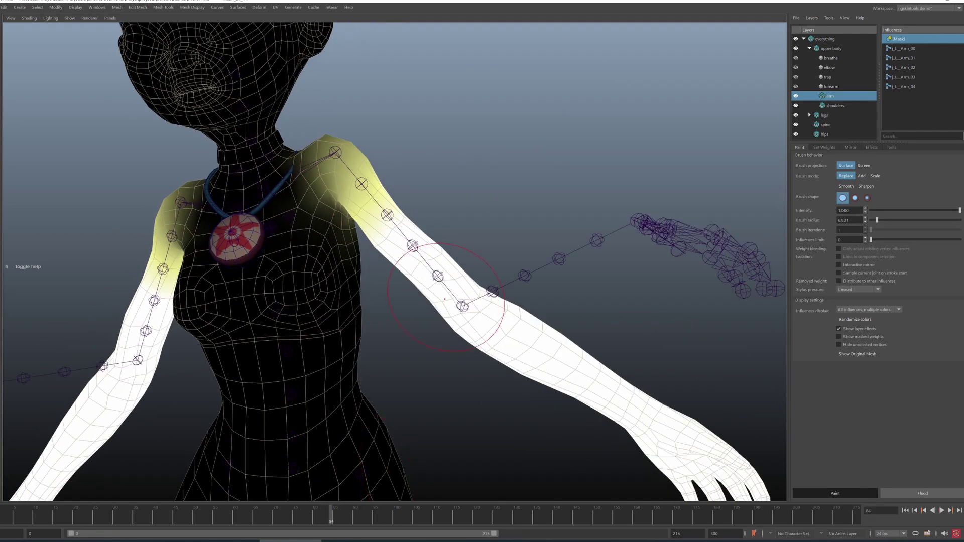
{"action": "left_click_drag", "start_coordinate": [445, 299], "coordinate": [470, 294], "text": "alt"}
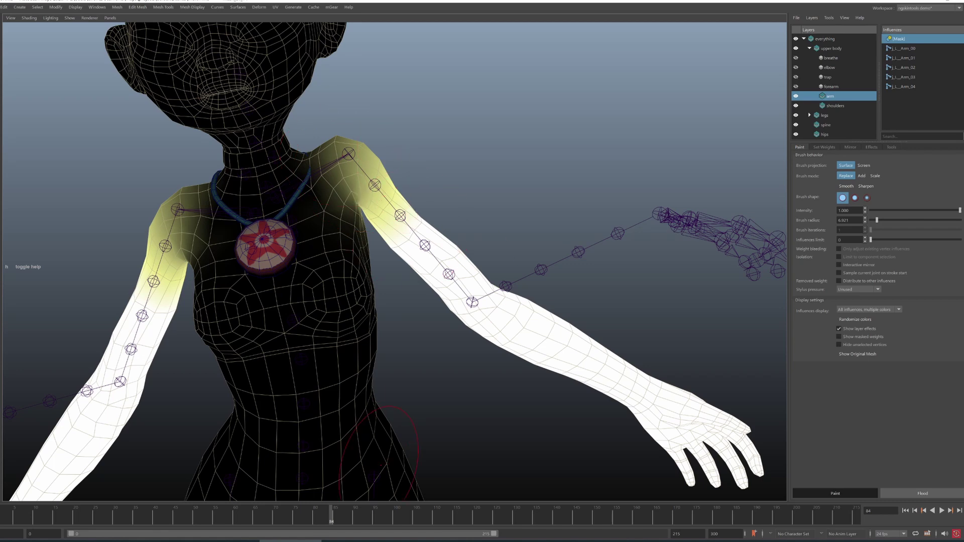
{"action": "left_click_drag", "start_coordinate": [381, 465], "coordinate": [351, 427], "text": "alt"}
{"action": "left_click_drag", "start_coordinate": [482, 281], "coordinate": [498, 414], "text": "alt"}
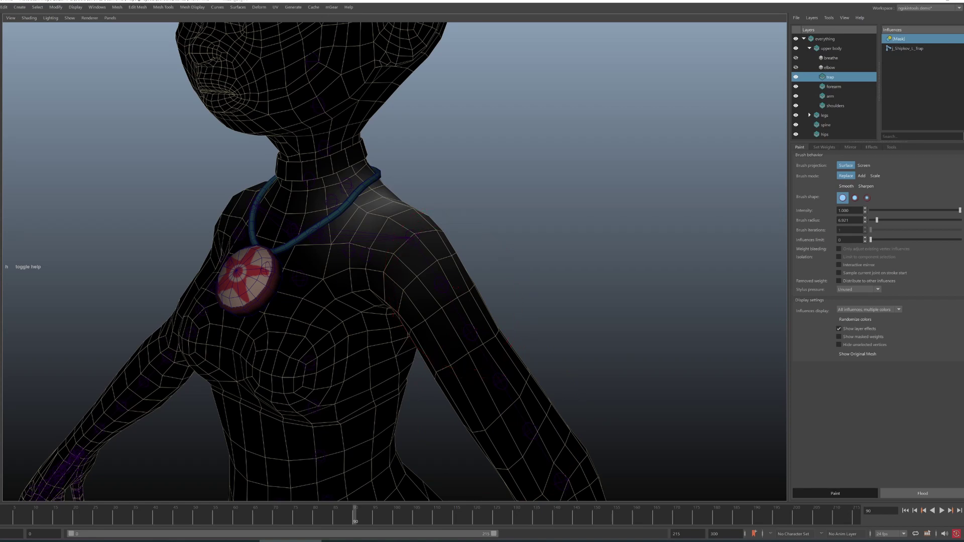
Inspect the trap layer's mask up close around the left side of the neck and shoulder
{"action": "right_click_drag", "start_coordinate": [484, 304], "coordinate": [380, 245], "text": "alt"}
{"action": "middle_click_drag", "start_coordinate": [380, 245], "coordinate": [384, 263], "text": "alt"}
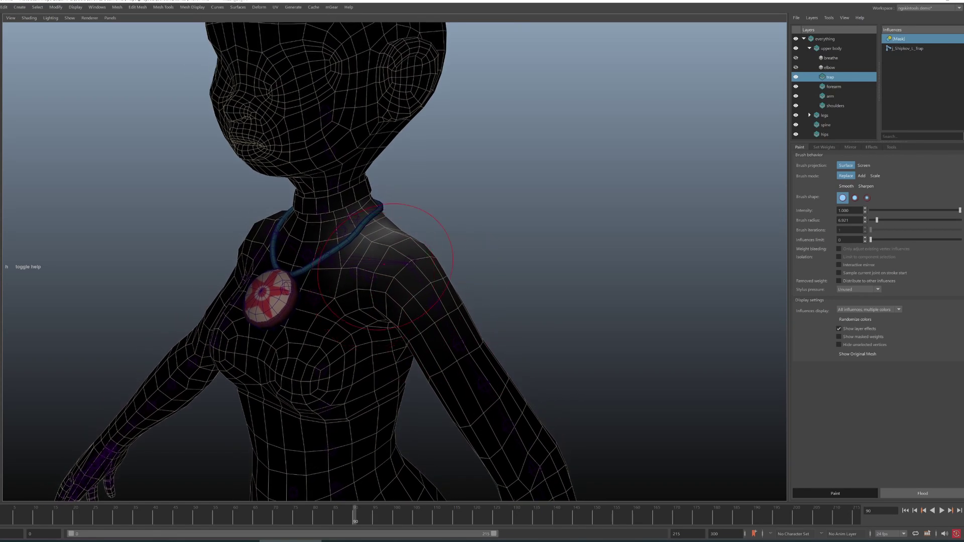
{"action": "scroll", "coordinate": [360, 236], "scroll_direction": "up", "scroll_amount": 5}
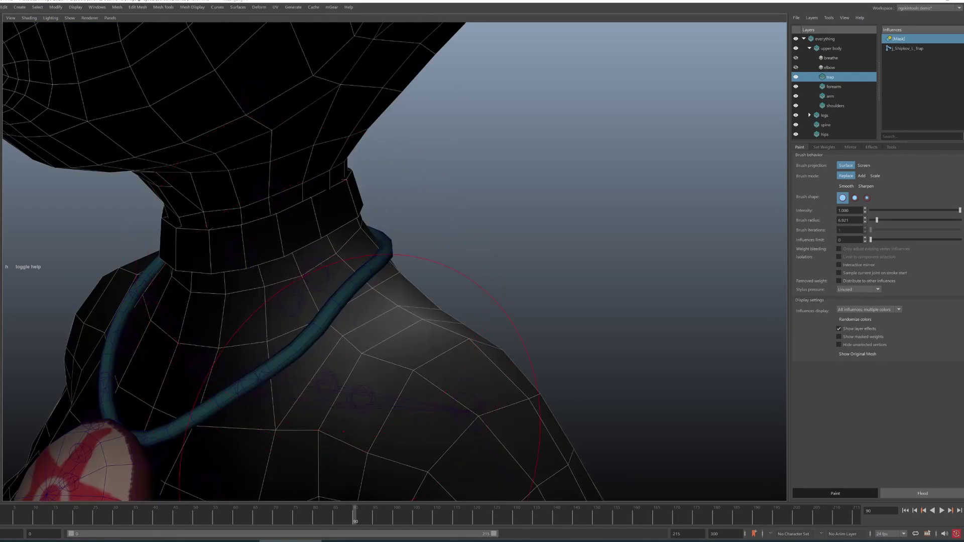
{"action": "key", "text": "alt+v"}
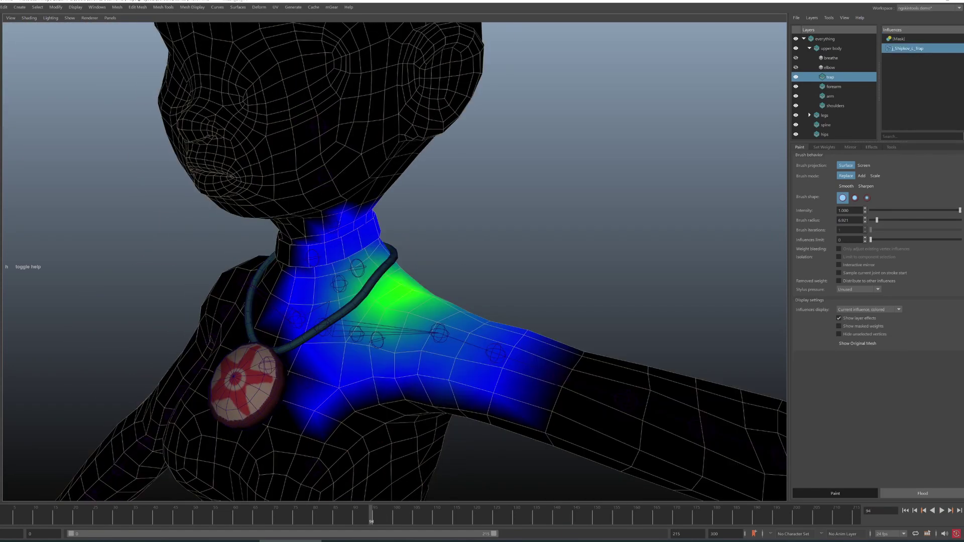
Compare the left shoulder deformation with the trap layer off and on while the animation plays, leaving the layer enabled
{"action": "left_click", "coordinate": [795, 77]}
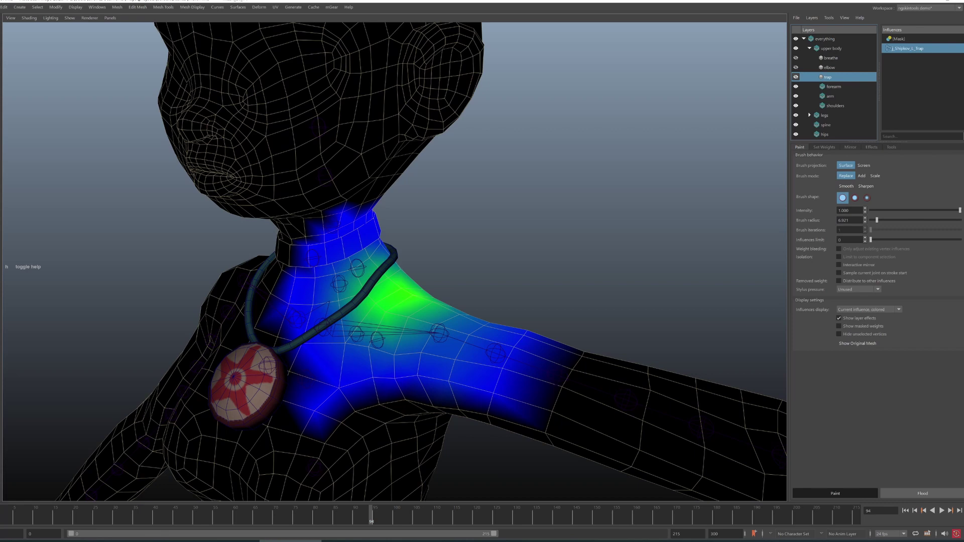
{"action": "left_click", "coordinate": [795, 77]}
{"action": "left_click_drag", "start_coordinate": [396, 312], "coordinate": [487, 313], "text": "alt"}
{"action": "left_click_drag", "start_coordinate": [370, 515], "coordinate": [355, 515]}
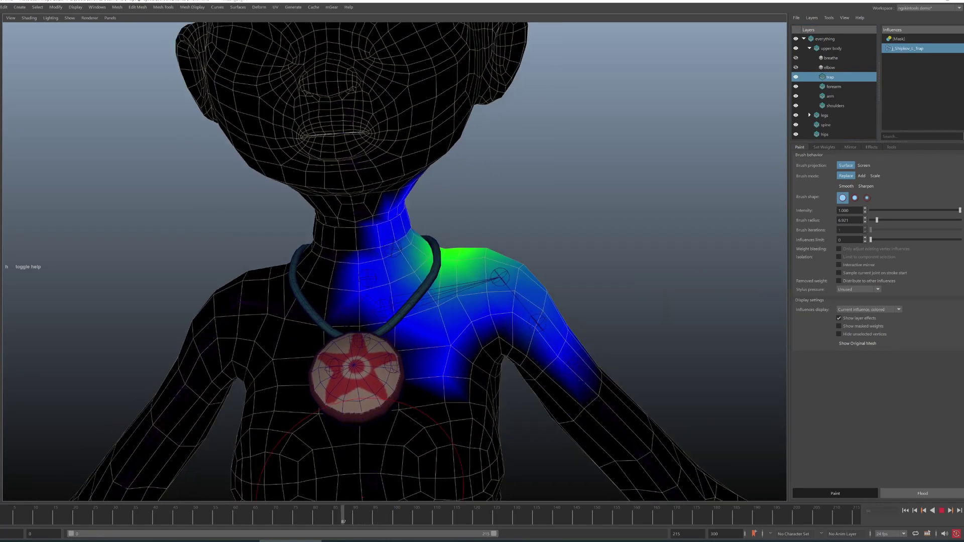
{"action": "key", "text": "alt+v"}
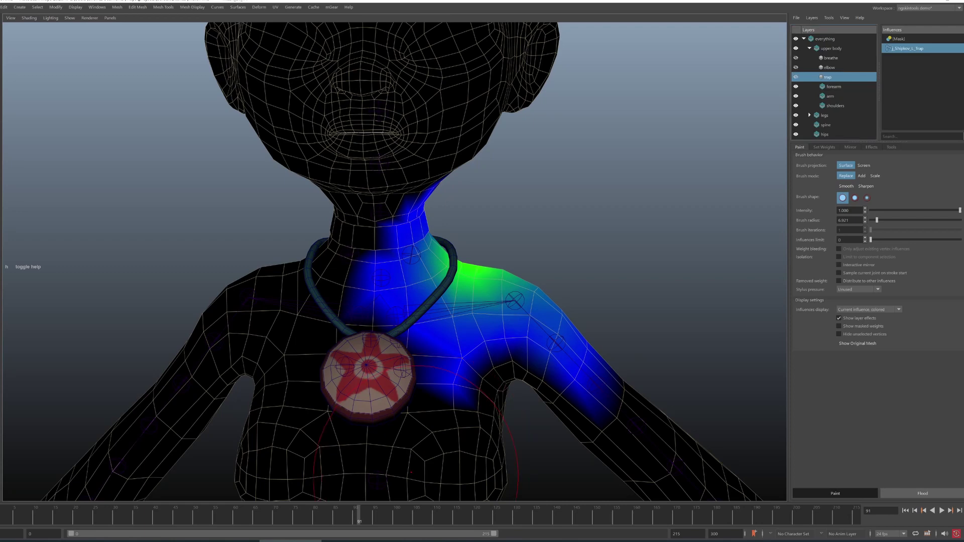
{"action": "key", "text": "alt+v"}
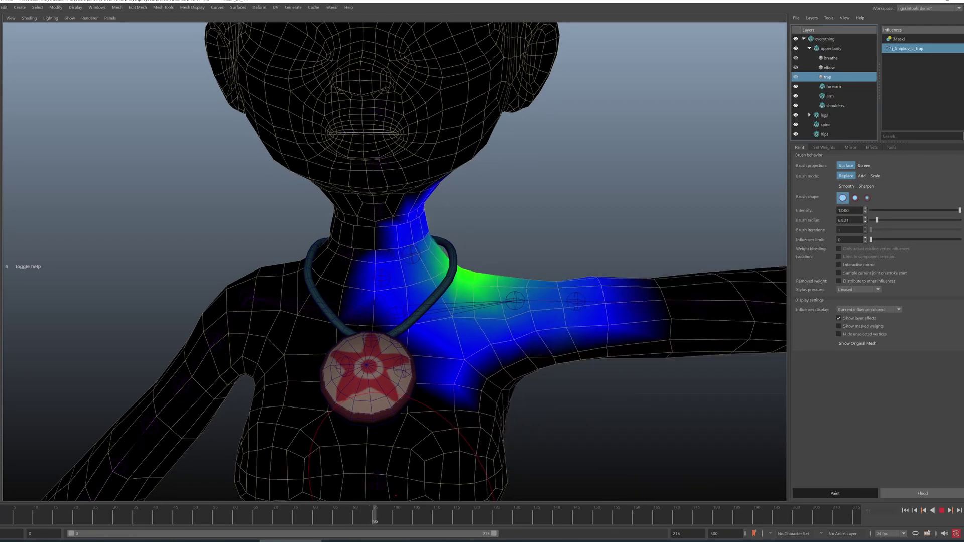
{"action": "key", "text": "alt+v"}
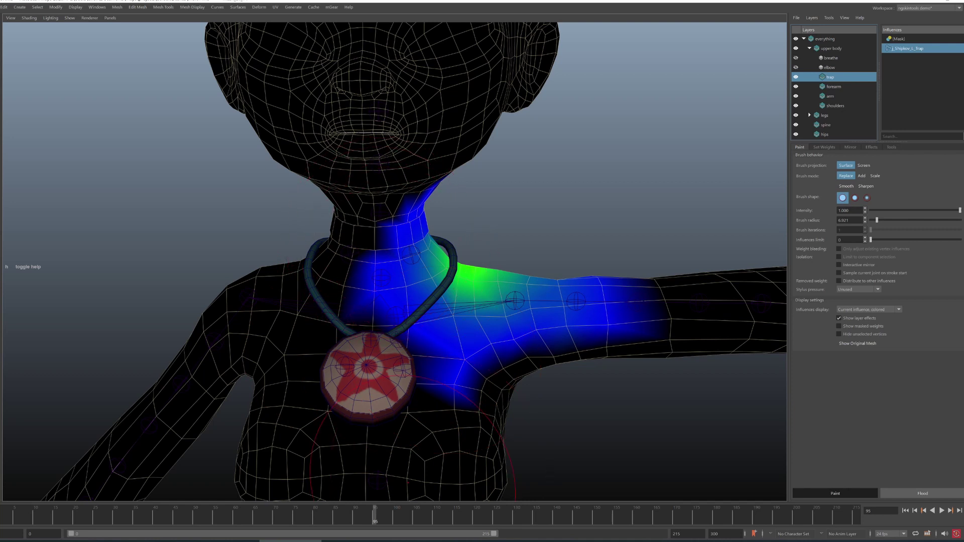
Lower the trap layer's opacity to 0.699 and check the raised arm in playback
{"action": "left_click", "coordinate": [871, 147]}
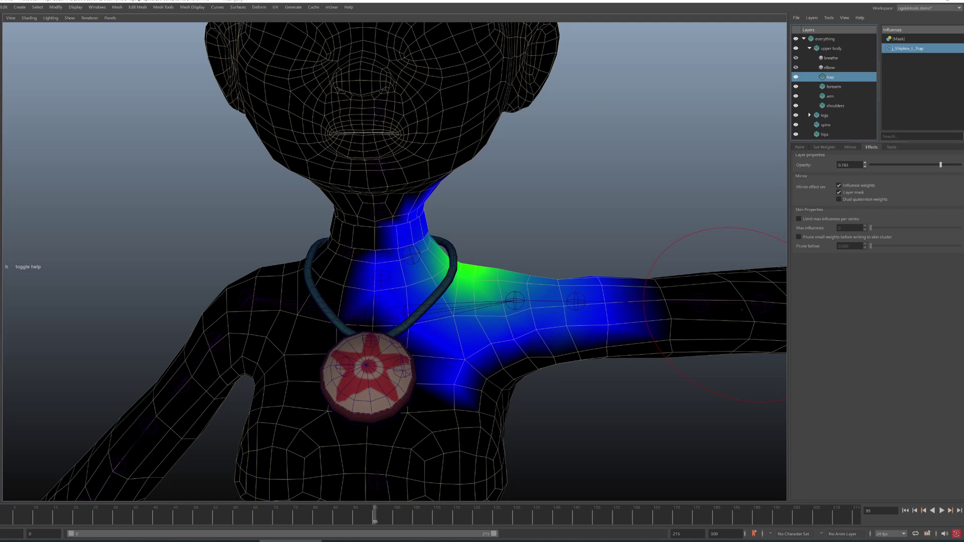
{"action": "left_click_drag", "start_coordinate": [940, 164], "coordinate": [916, 164]}
{"action": "key", "text": "alt+v"}
{"action": "key", "text": "alt+v"}
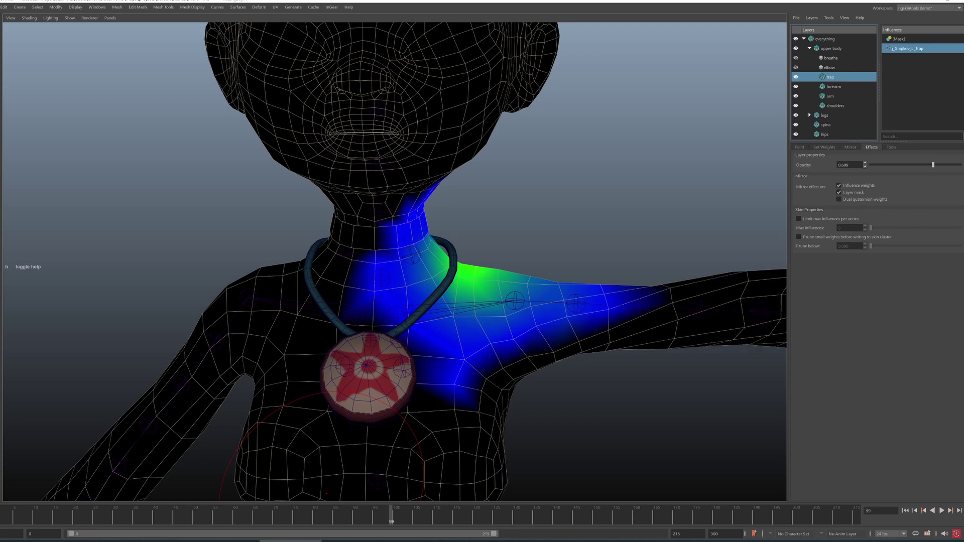
Review the left trap influence's weights and shoulder deformation from the front, back and side at different frames
{"action": "scroll", "coordinate": [381, 261], "scroll_direction": "down", "scroll_amount": 5}
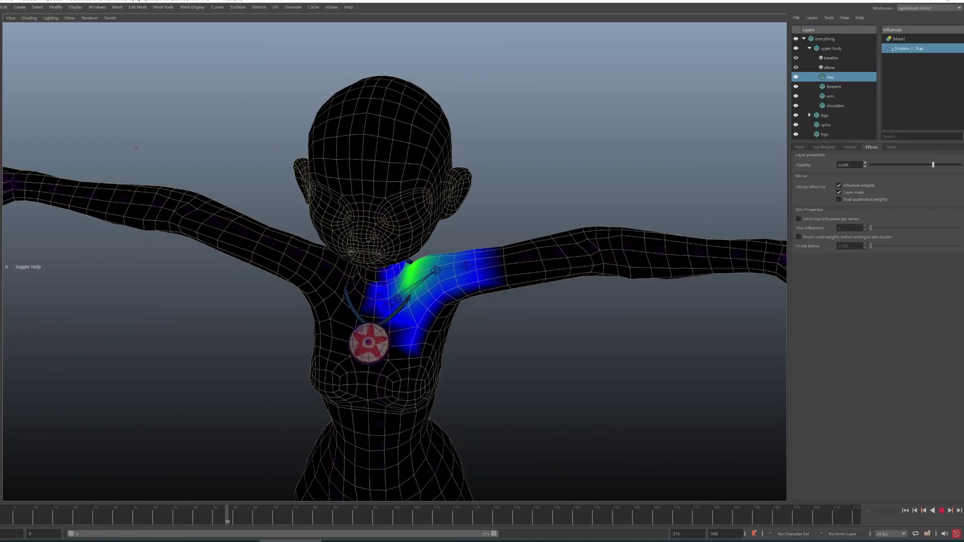
{"action": "key", "text": "alt+v"}
{"action": "left_click_drag", "start_coordinate": [432, 281], "coordinate": [361, 276], "text": "alt"}
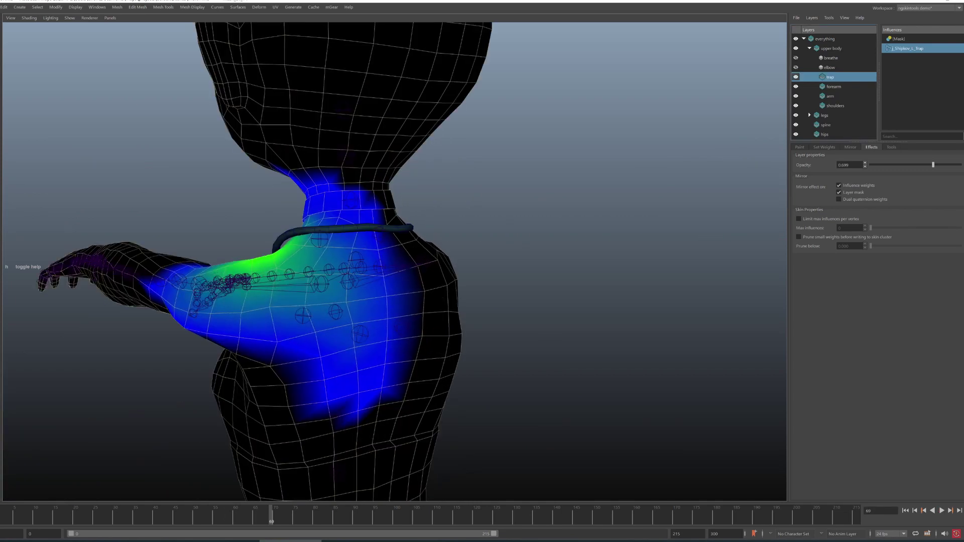
{"action": "left_click_drag", "start_coordinate": [342, 286], "coordinate": [442, 281], "text": "alt"}
{"action": "right_click_drag", "start_coordinate": [441, 281], "coordinate": [371, 286], "text": "alt"}
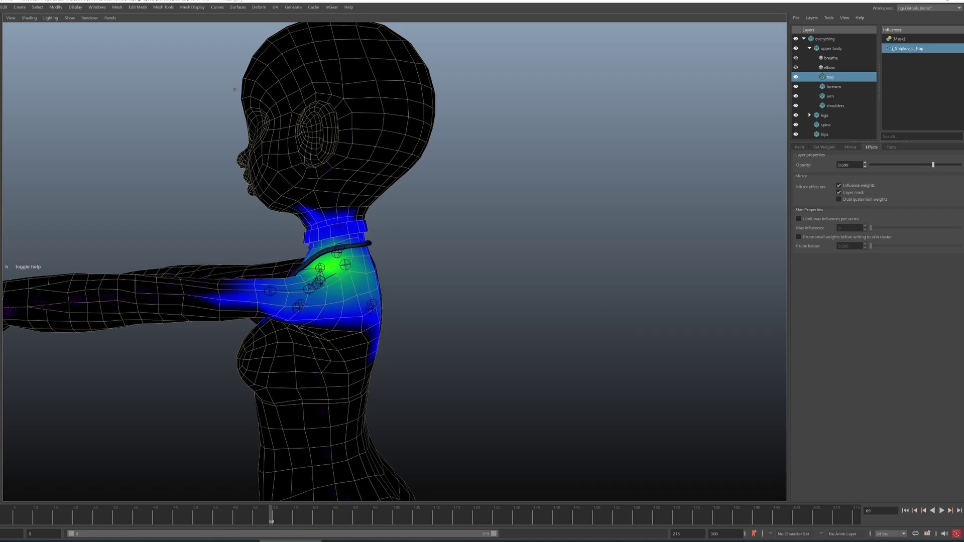
{"action": "left_click_drag", "start_coordinate": [321, 291], "coordinate": [396, 306], "text": "alt"}
{"action": "right_click_drag", "start_coordinate": [397, 306], "coordinate": [417, 306], "text": "alt"}
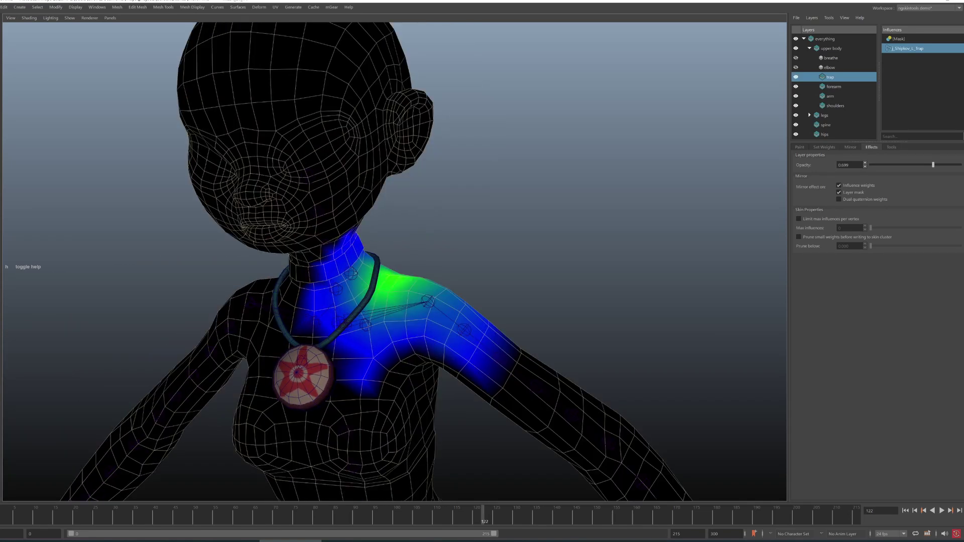
Select the breathe layer and examine its left chest base influence around the armpit at frame 131
{"action": "left_click", "coordinate": [830, 57]}
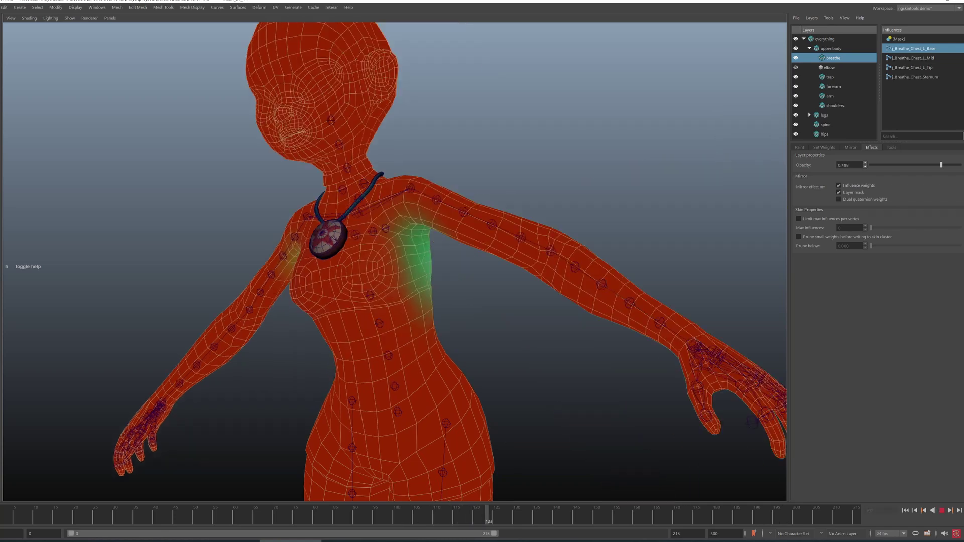
{"action": "key", "text": "alt+v"}
{"action": "left_click_drag", "start_coordinate": [397, 301], "coordinate": [452, 301], "text": "alt"}
{"action": "right_click_drag", "start_coordinate": [396, 322], "coordinate": [451, 321], "text": "alt"}
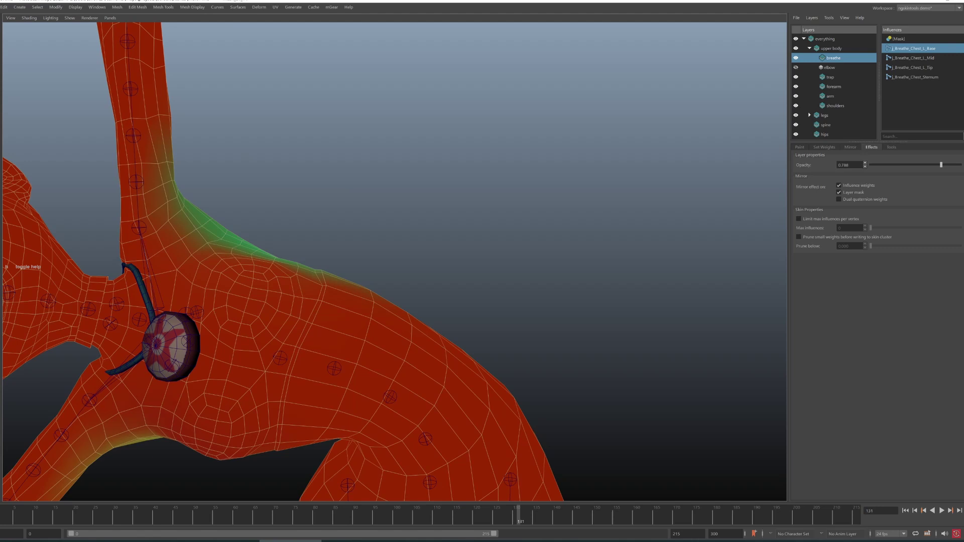
{"action": "middle_click_drag", "start_coordinate": [398, 329], "coordinate": [462, 283], "text": "alt"}
Toggle the breathe layer's visibility to compare the armpit and chest shape with and without it, at frame 130
{"action": "left_click", "coordinate": [795, 58]}
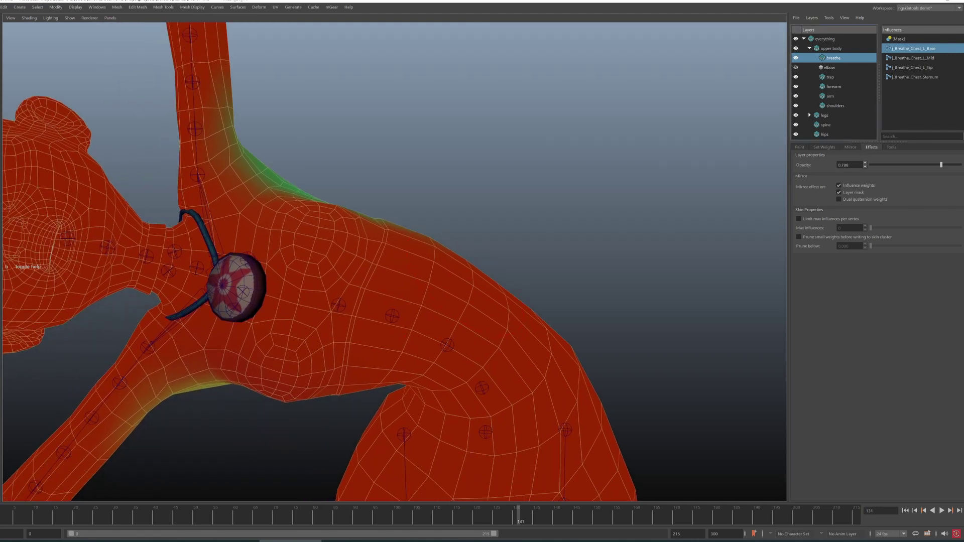
{"action": "key", "text": "alt+comma"}
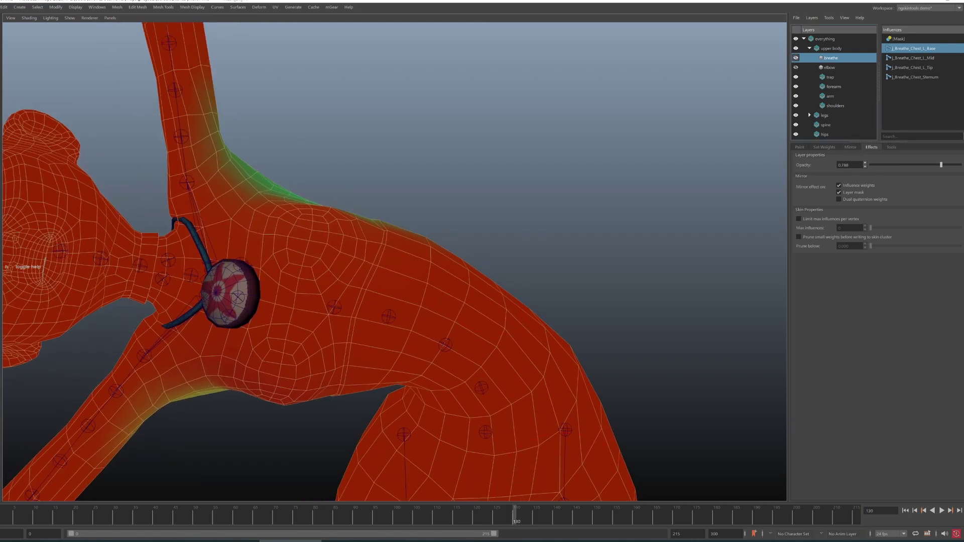
{"action": "left_click", "coordinate": [795, 58]}
{"action": "left_click", "coordinate": [795, 57]}
{"action": "left_click", "coordinate": [795, 58]}
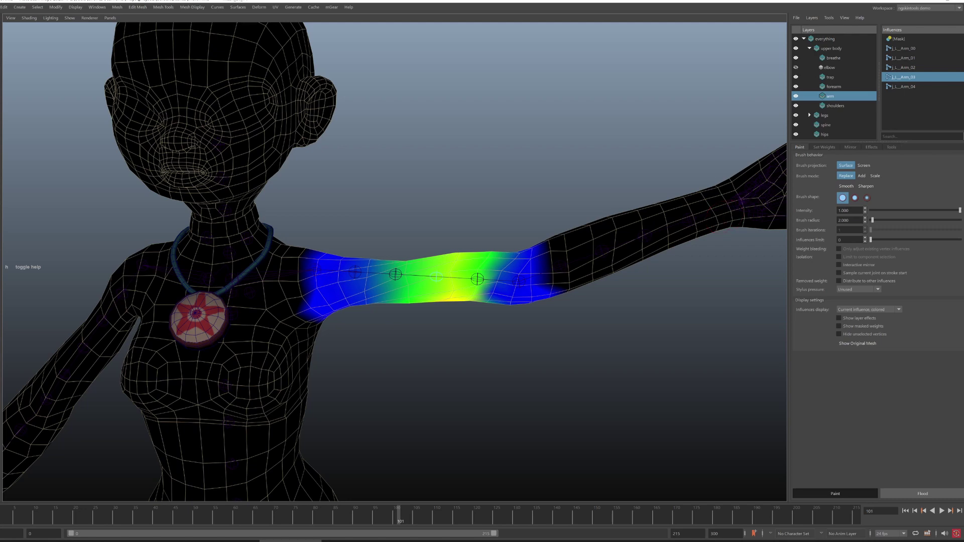
Show the arm layer's mask and play through the arm motion to check its shoulder falloff
{"action": "left_click", "coordinate": [898, 39]}
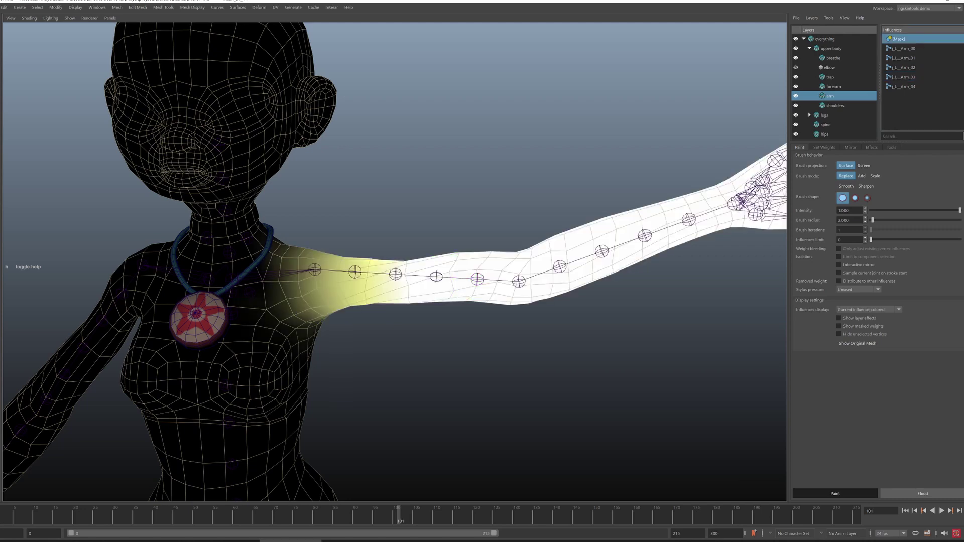
{"action": "mouse_move", "coordinate": [398, 516]}
{"action": "left_mouse_down"}
{"action": "mouse_move", "coordinate": [338, 515]}
{"action": "mouse_move", "coordinate": [362, 516]}
{"action": "left_mouse_up"}
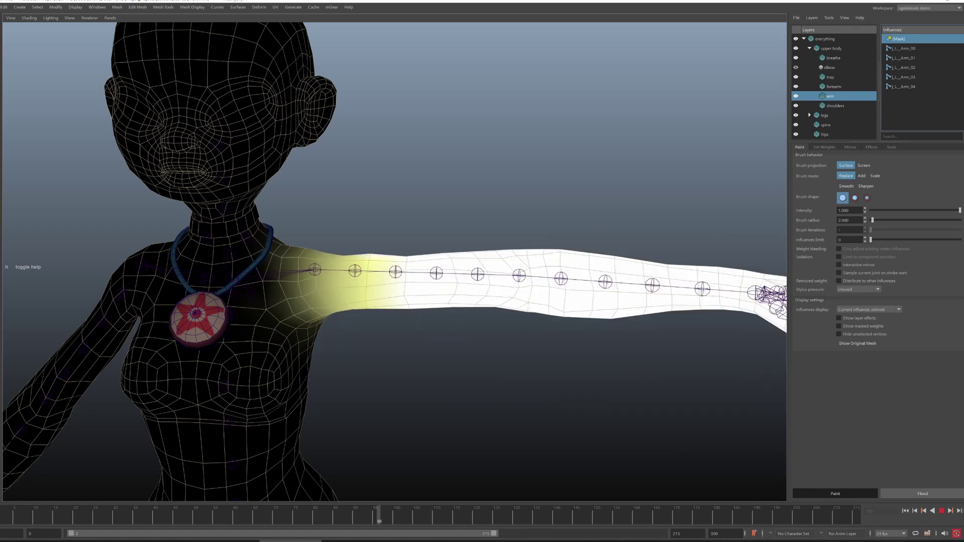
{"action": "key", "text": "alt+v"}
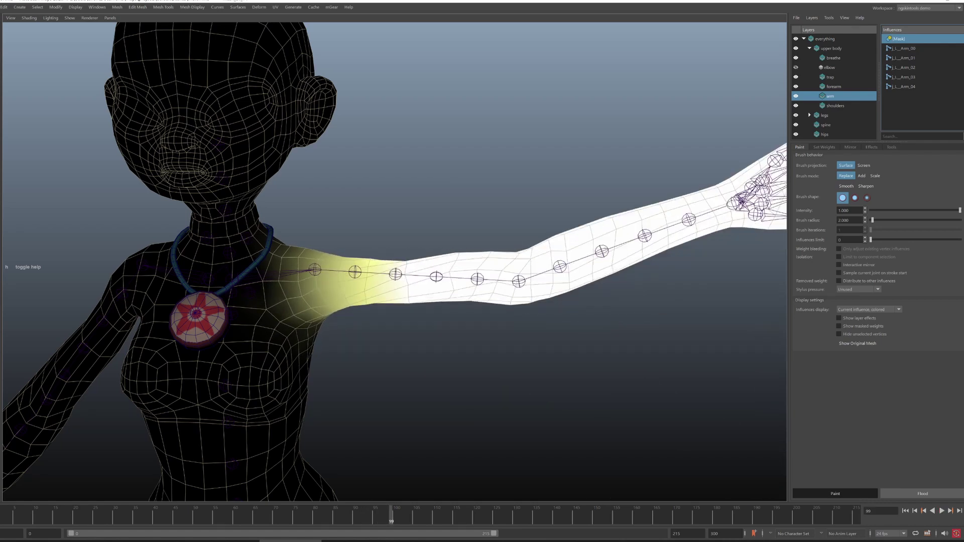
Paint extra j_L__Arm_01 weight over the left shoulder in Add mode at intensity 0.100 and check it in playback
{"action": "key", "text": "s"}
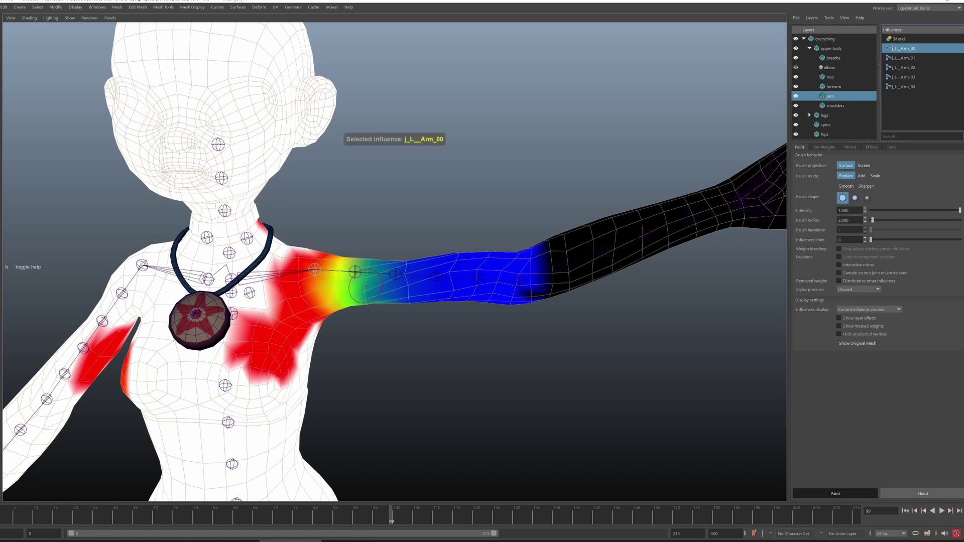
{"action": "key", "text": "Down"}
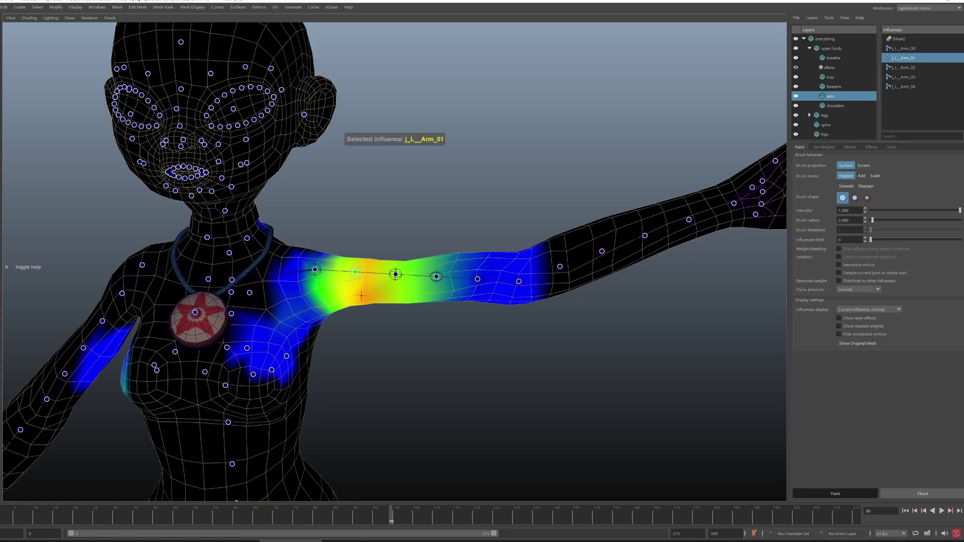
{"action": "left_click", "coordinate": [362, 295]}
{"action": "left_click", "coordinate": [861, 176]}
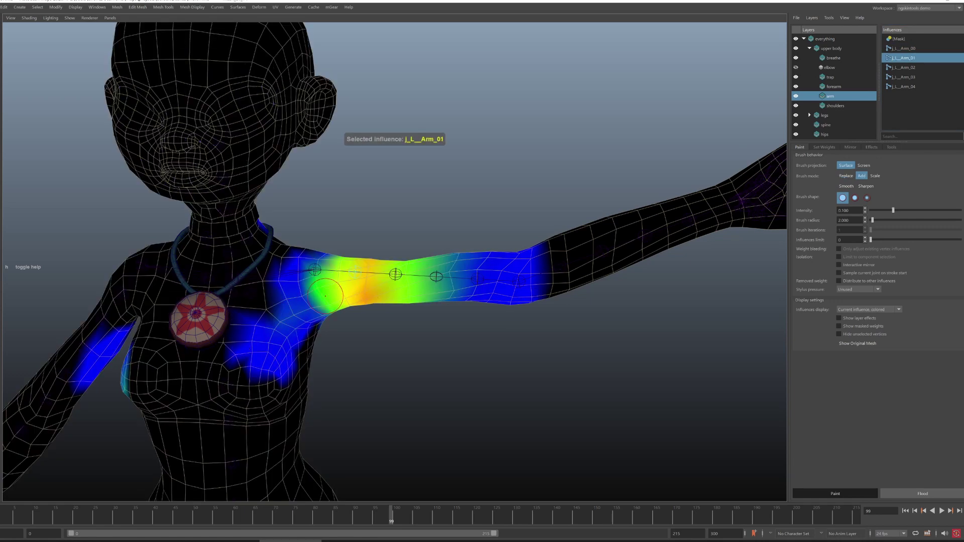
{"action": "mouse_move", "coordinate": [313, 263]}
{"action": "left_mouse_down"}
{"action": "mouse_move", "coordinate": [323, 289]}
{"action": "mouse_move", "coordinate": [311, 271]}
{"action": "mouse_move", "coordinate": [313, 279]}
{"action": "left_mouse_up"}
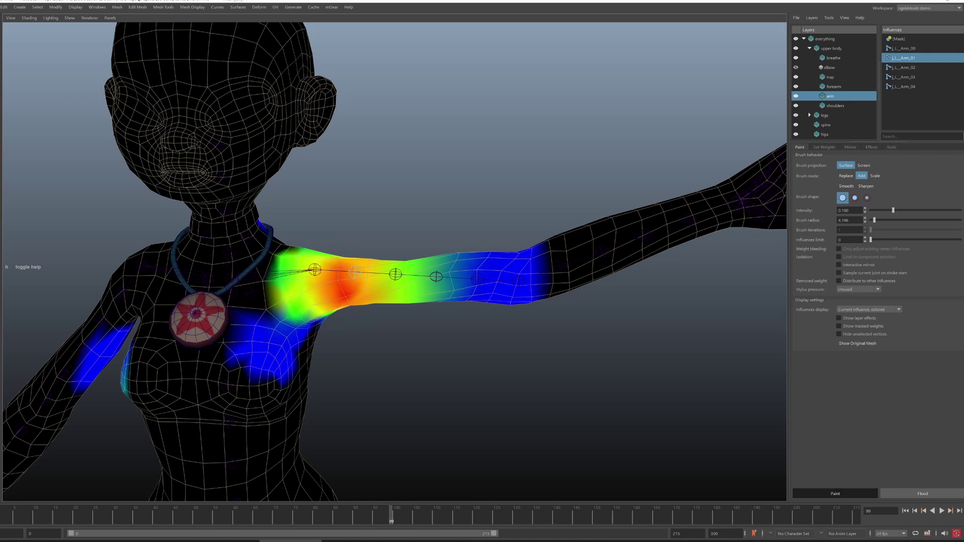
{"action": "key", "text": "alt+v"}
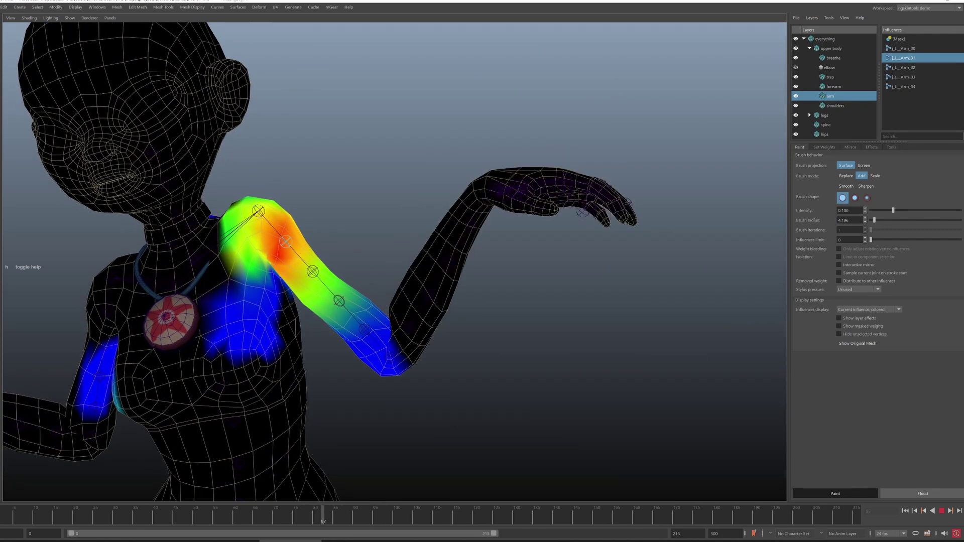
{"action": "key", "text": "alt+v"}
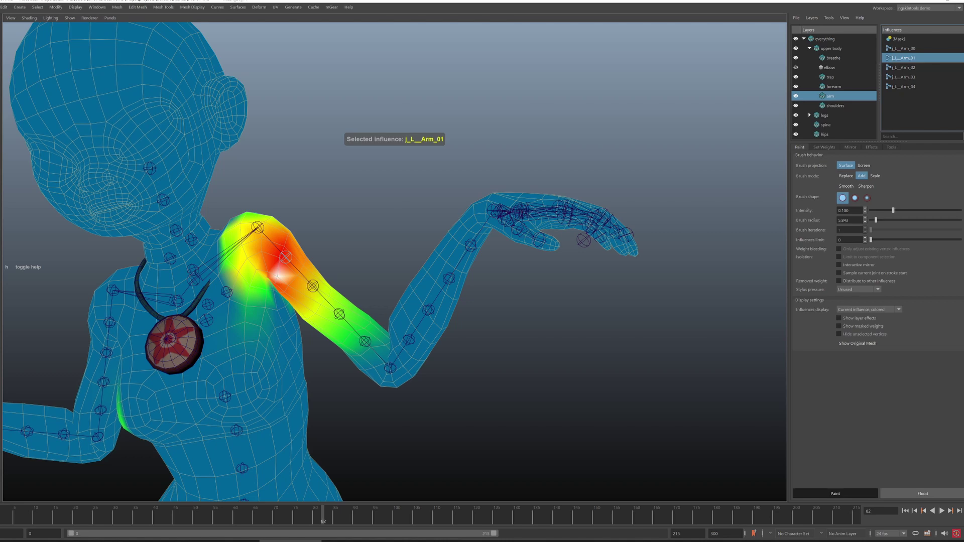
Flood the whole mesh with j_L__Arm_01 in the arm layer using Replace at intensity 1.000
{"action": "key", "text": "1"}
{"action": "left_click", "coordinate": [922, 493]}
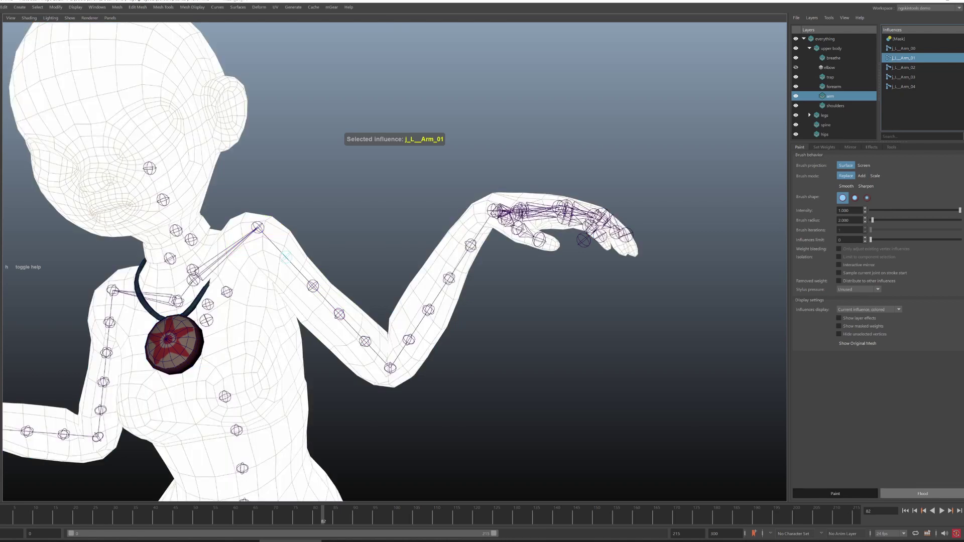
{"action": "key", "text": "alt+v"}
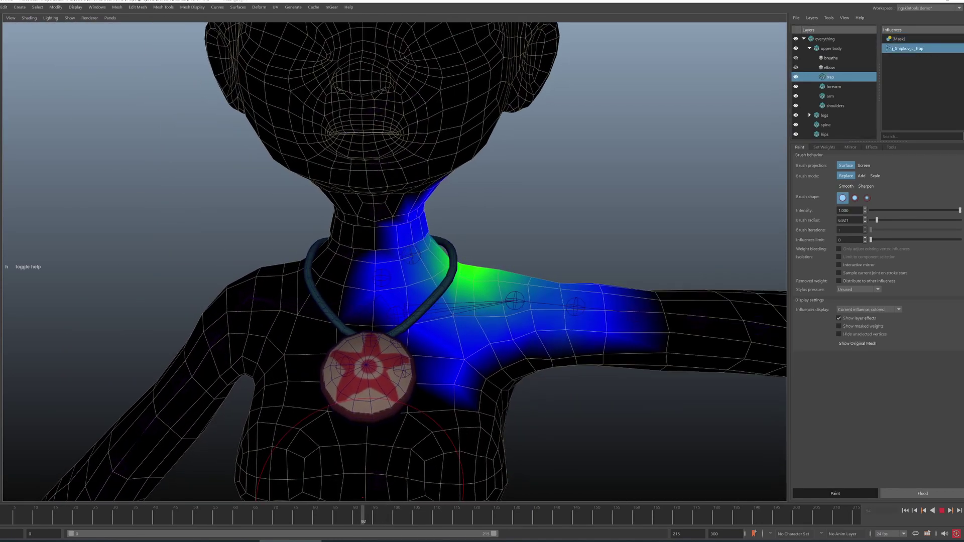
Raise the arm with the trap layer active and bring up that layer's opacity setting
{"action": "left_click_drag", "start_coordinate": [362, 515], "coordinate": [375, 515]}
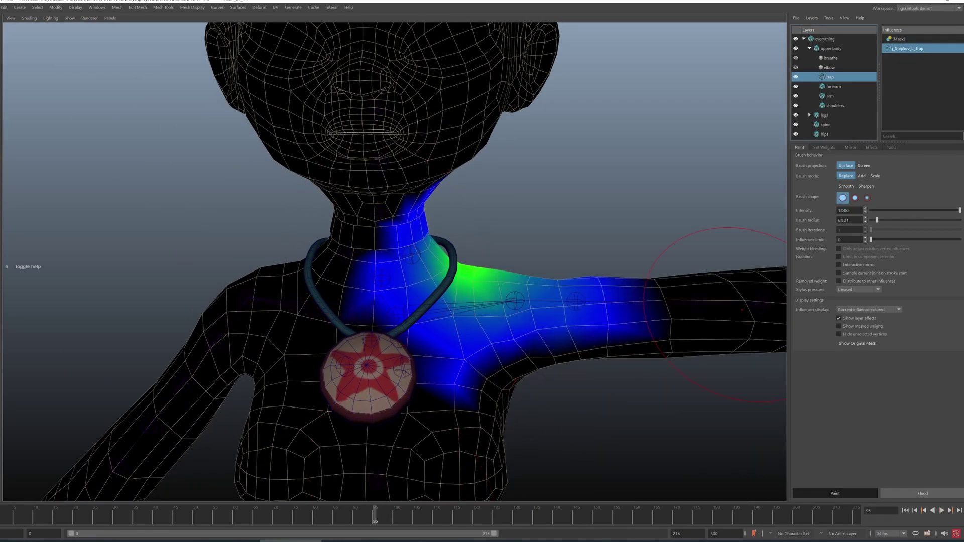
{"action": "left_click", "coordinate": [871, 147]}
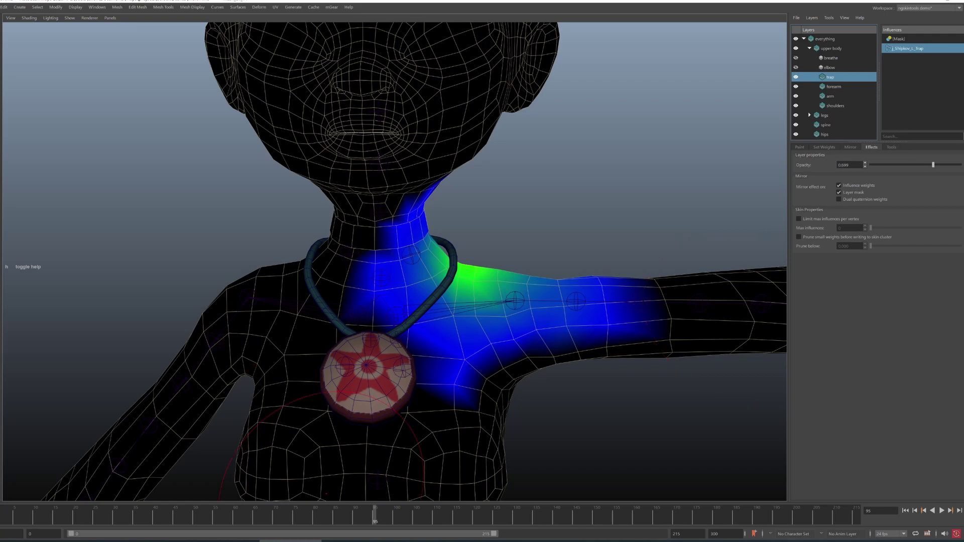